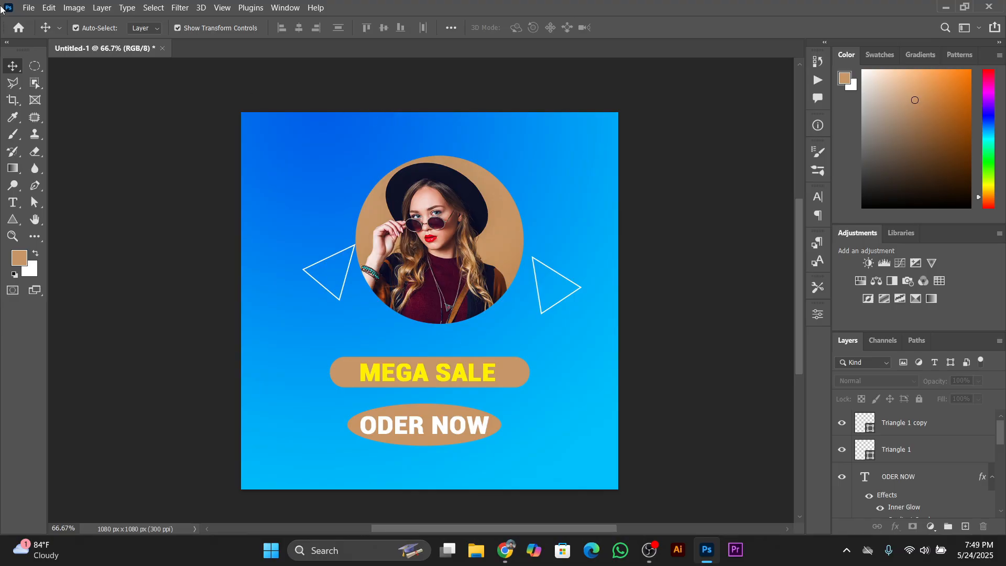
Create a new 1080 x 1080 px document at 300 ppi in RGB Color with a white background
click(30, 8)
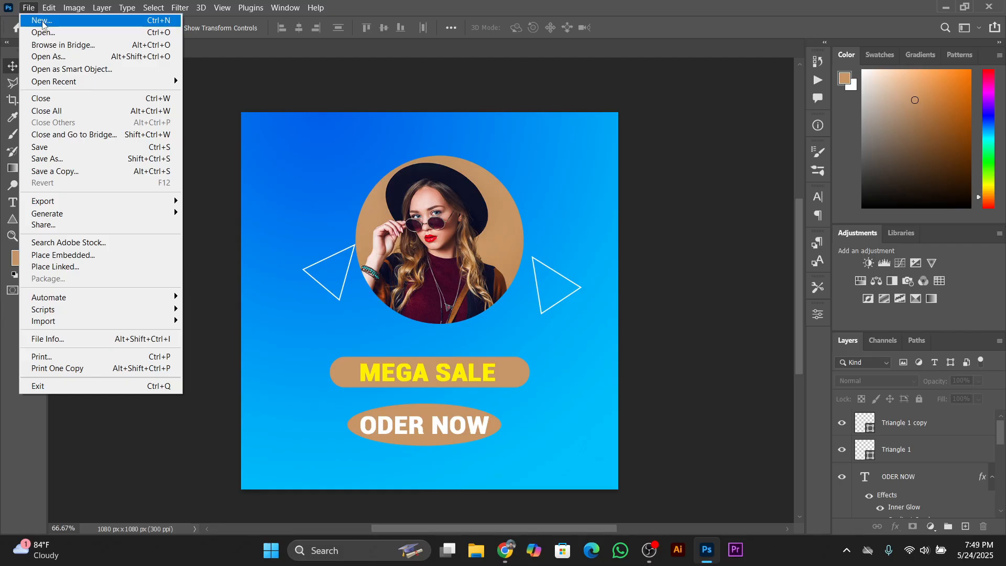
click(42, 20)
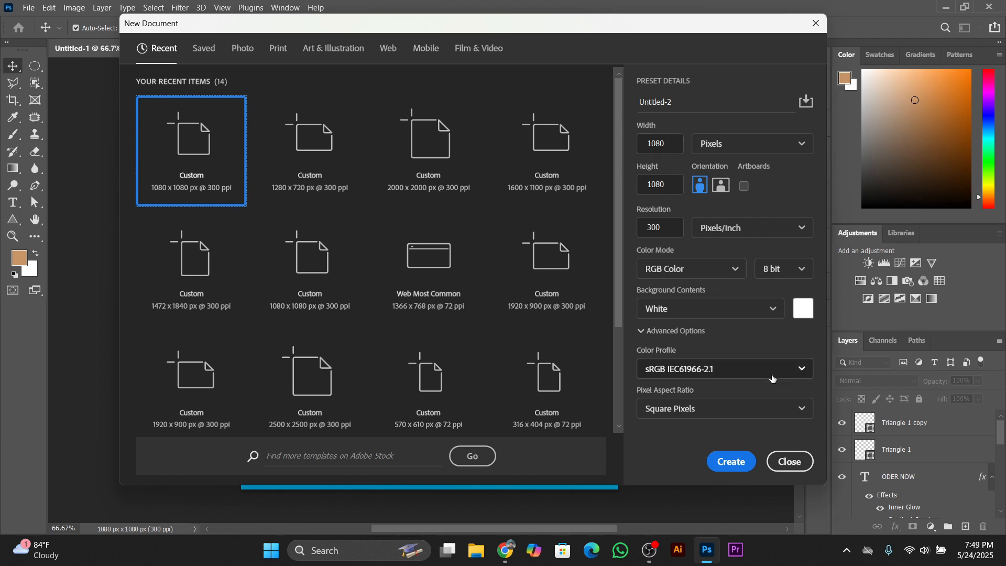
click(725, 468)
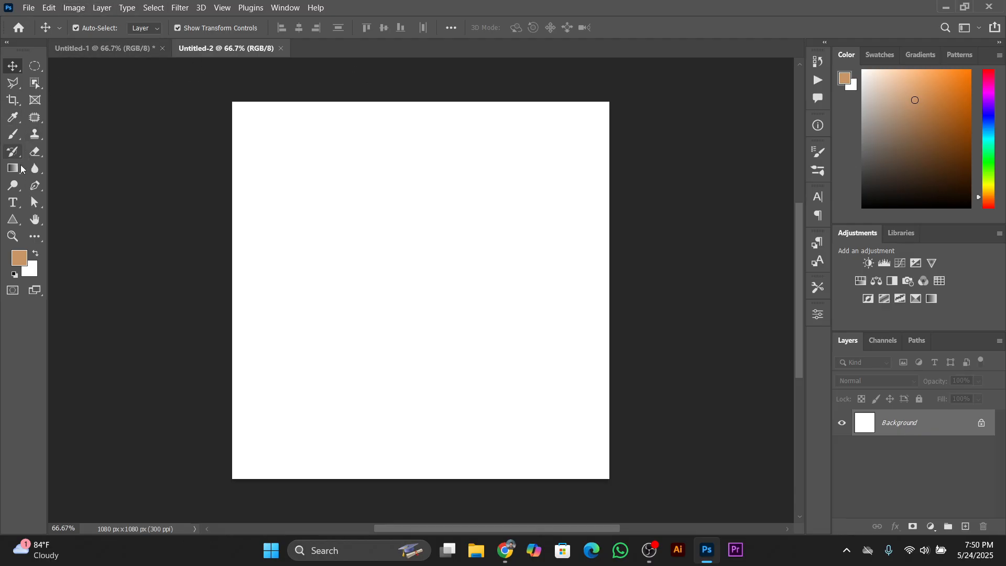
Fill the background with the blue radial gradient, running from near the canvas's upper edge down to its lower edge
click(8, 174)
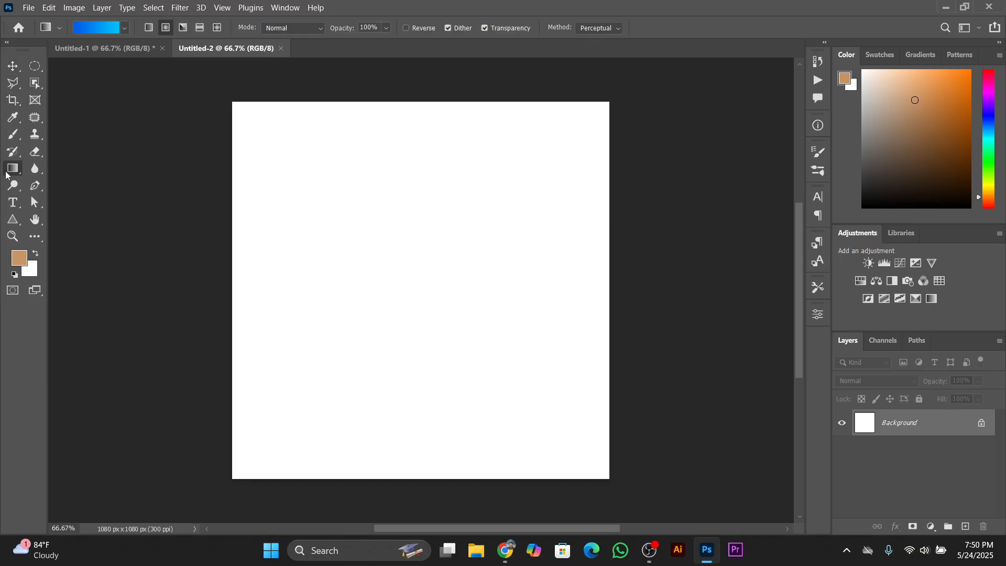
click(128, 29)
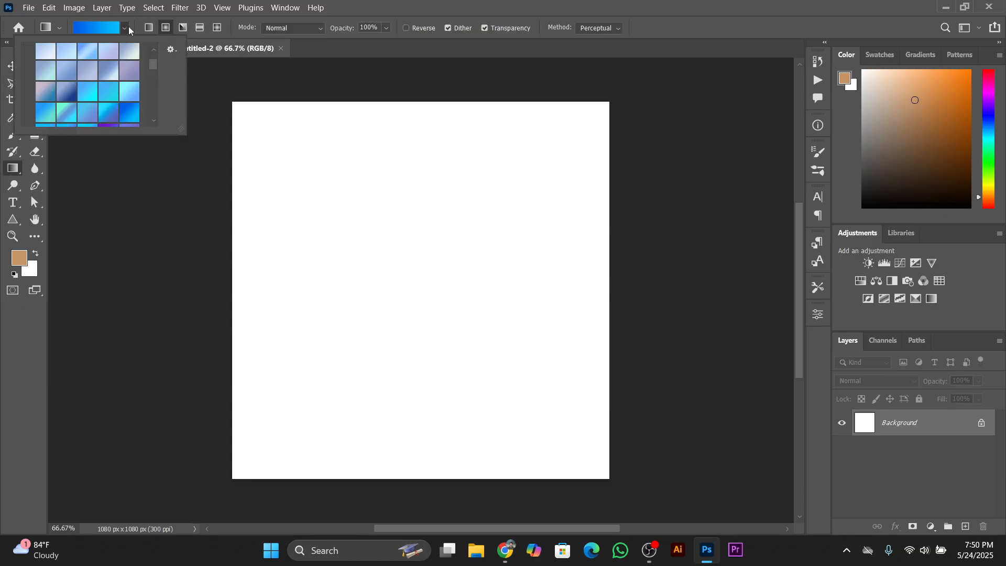
click(128, 29)
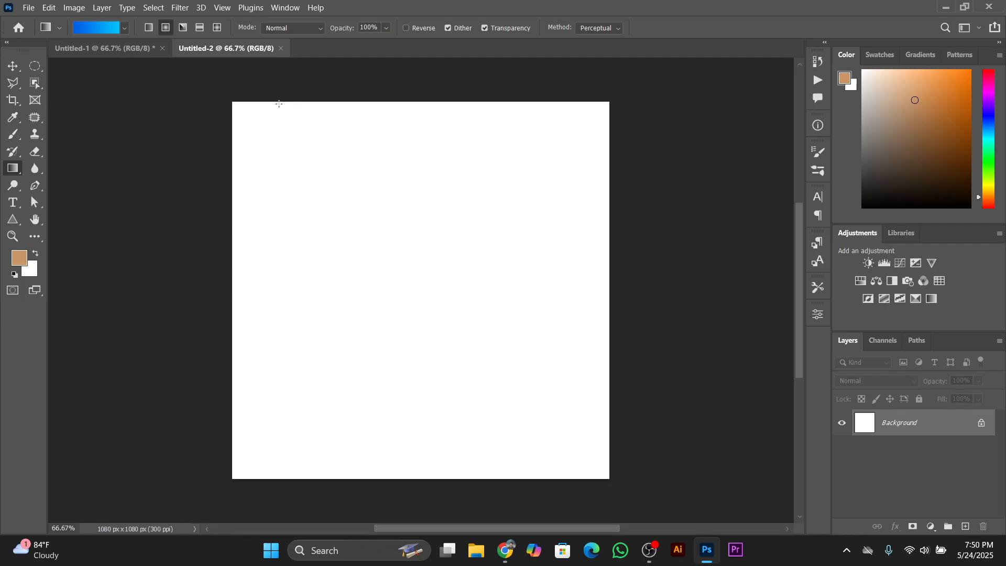
drag(341, 101, 354, 496)
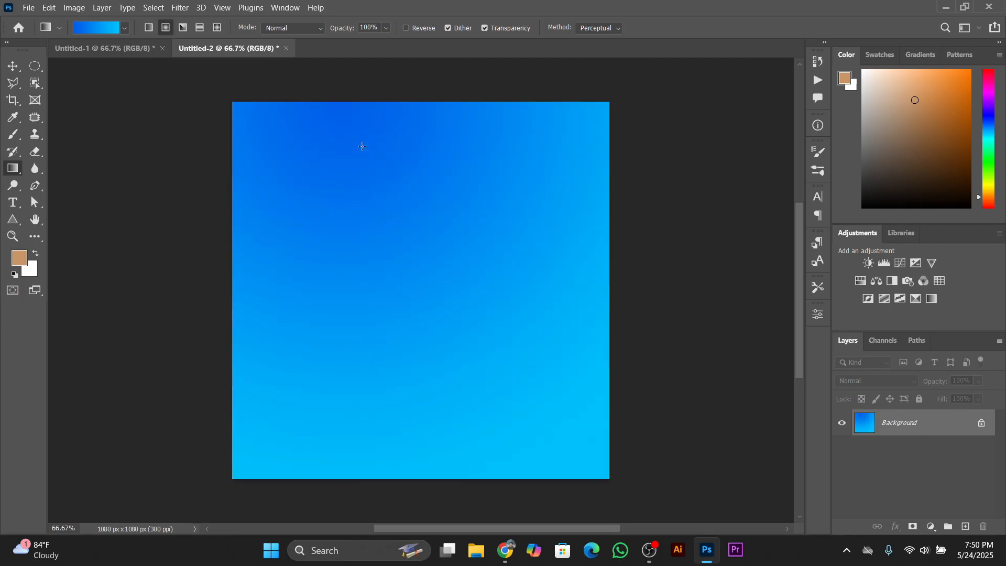
drag(332, 126, 296, 473)
scroll(333, 323, up, 3)
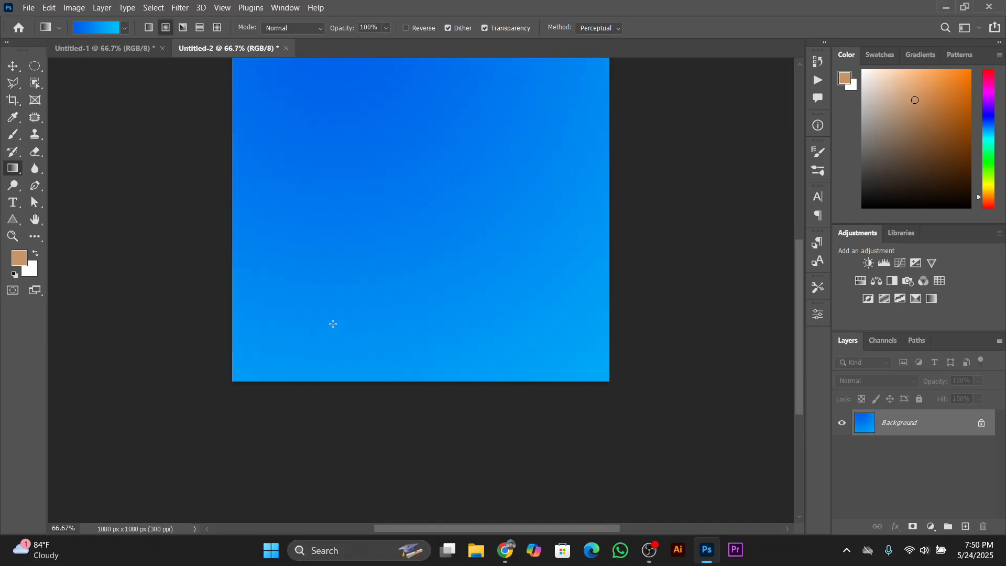
scroll(333, 324, up, 3)
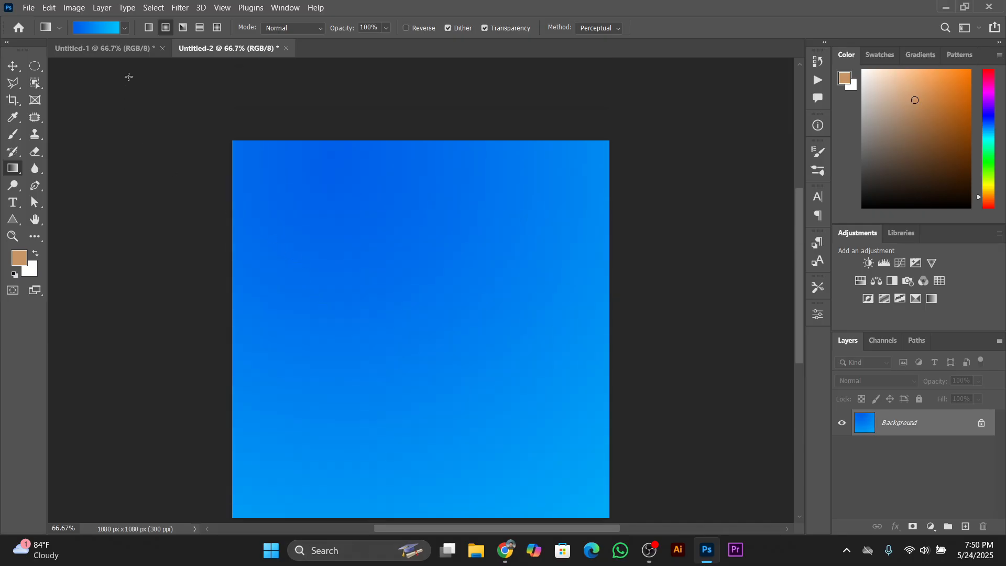
Check the finished design, then draw a dark brown circle about 423 px in diameter near the middle of the new canvas
click(68, 47)
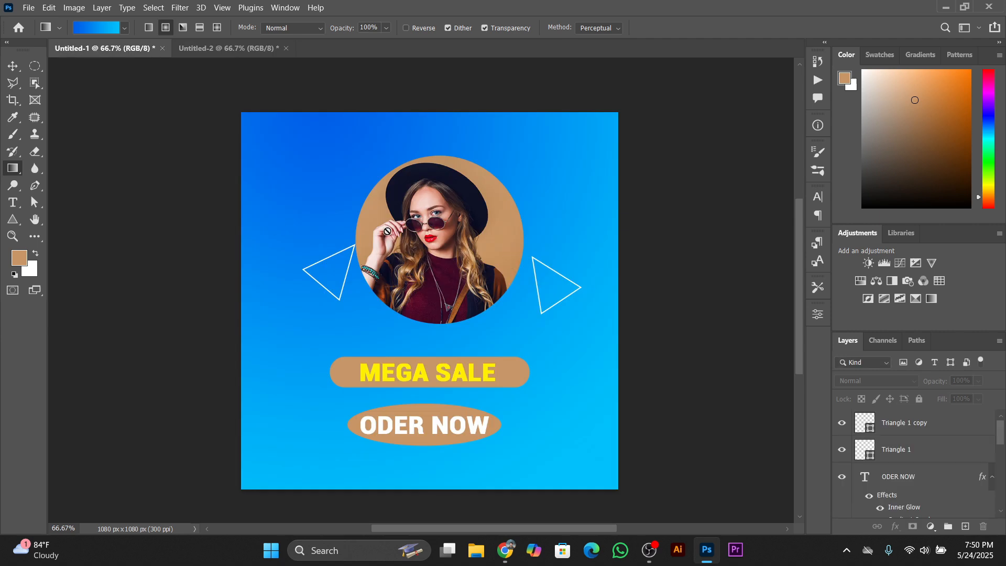
click(238, 50)
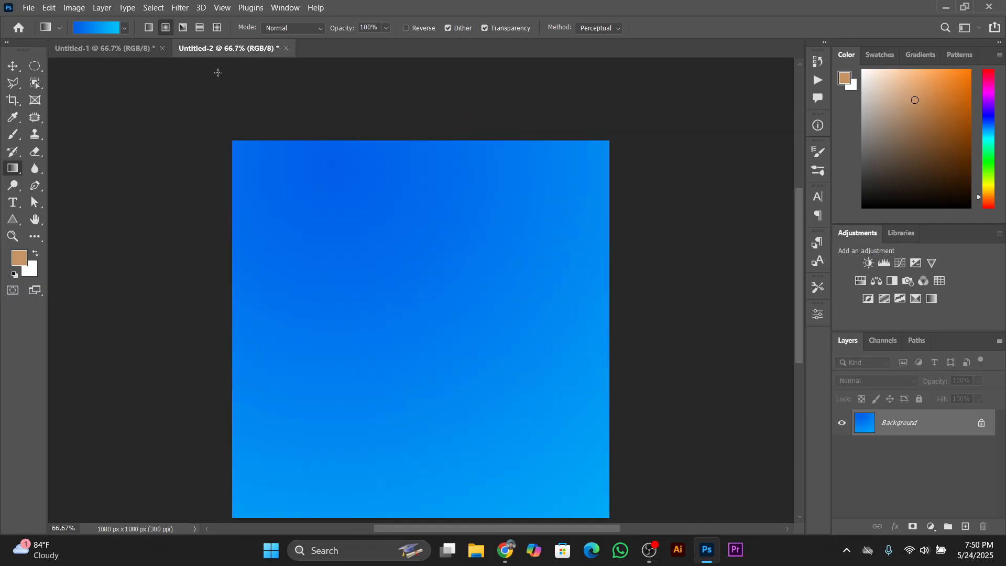
click(4, 224)
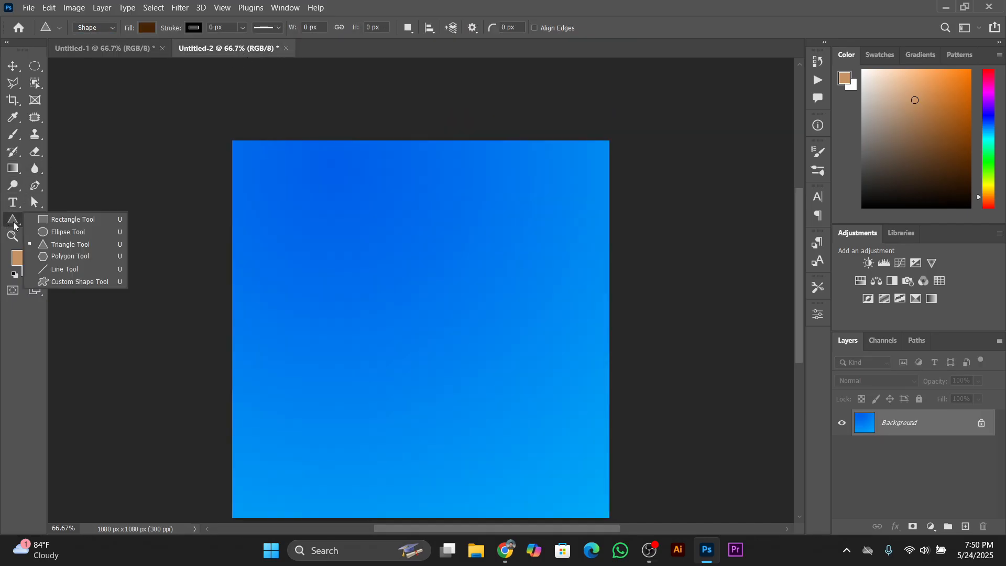
click(108, 233)
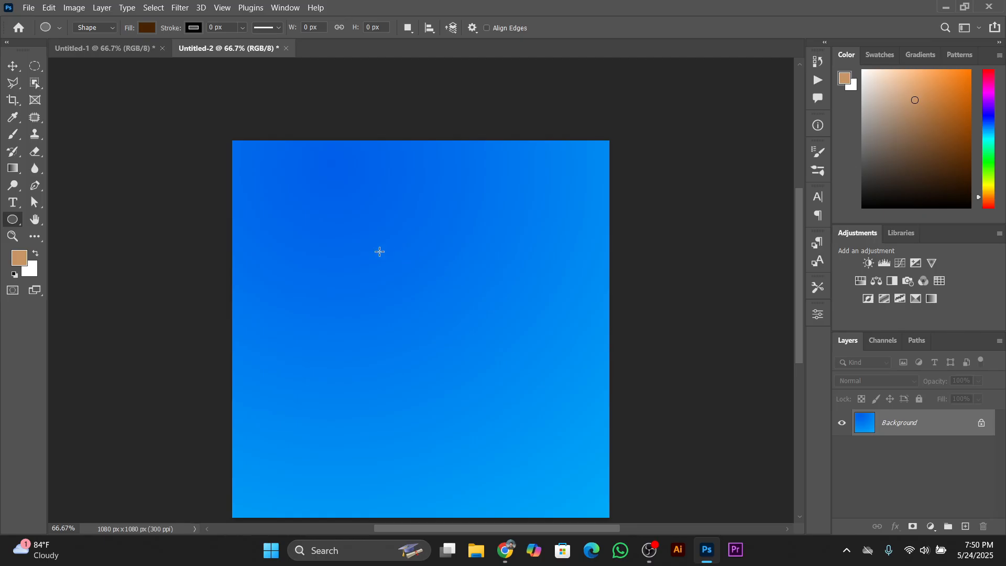
drag(380, 244, 597, 391)
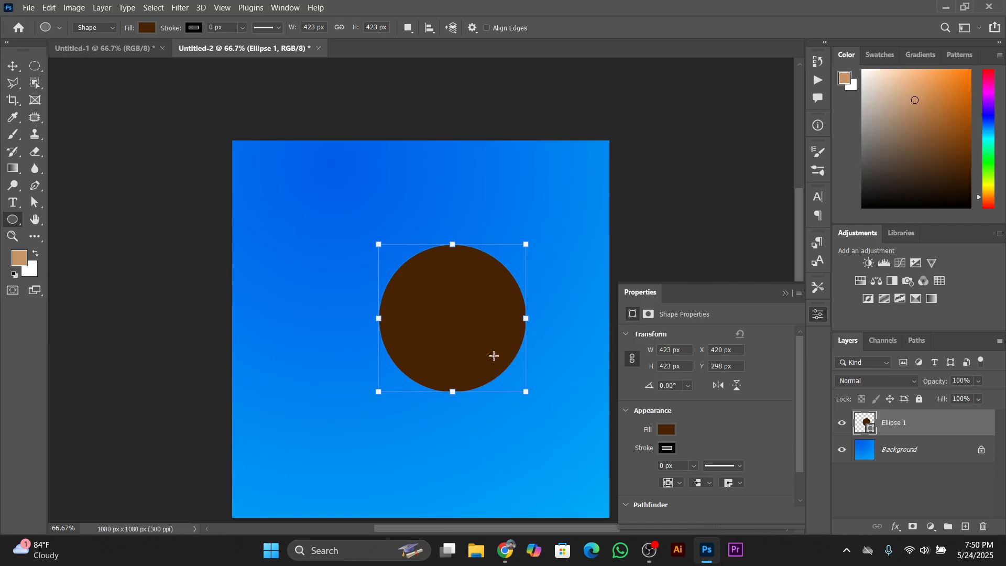
click(784, 294)
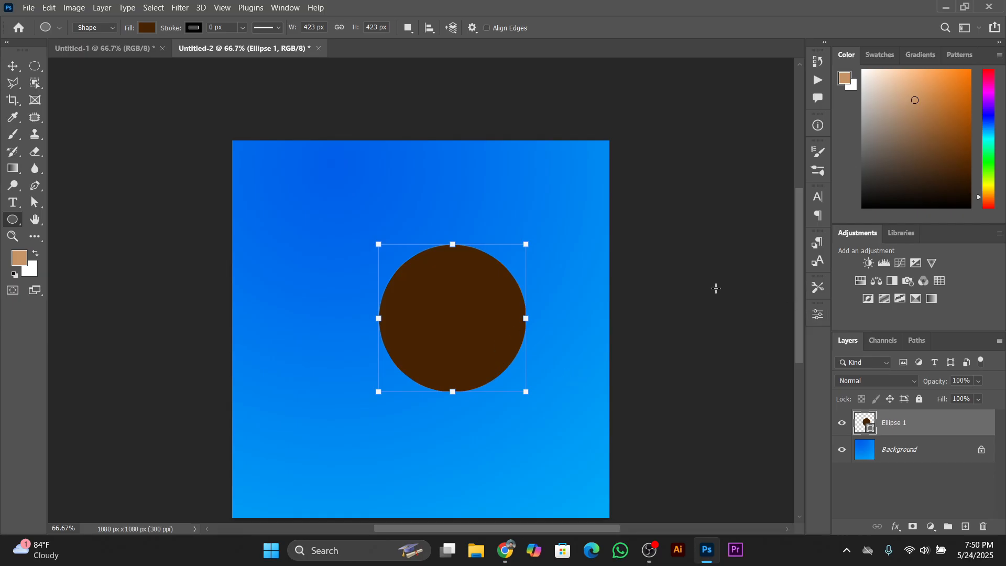
Move the brown circle up and slightly left so it sits in the upper middle of the canvas
click(13, 66)
drag(432, 294, 410, 259)
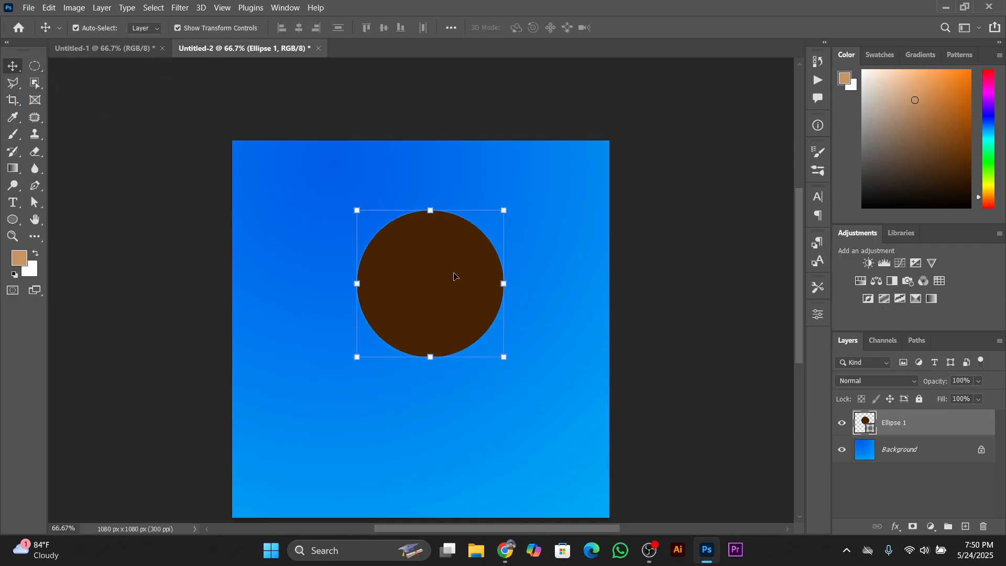
click(695, 253)
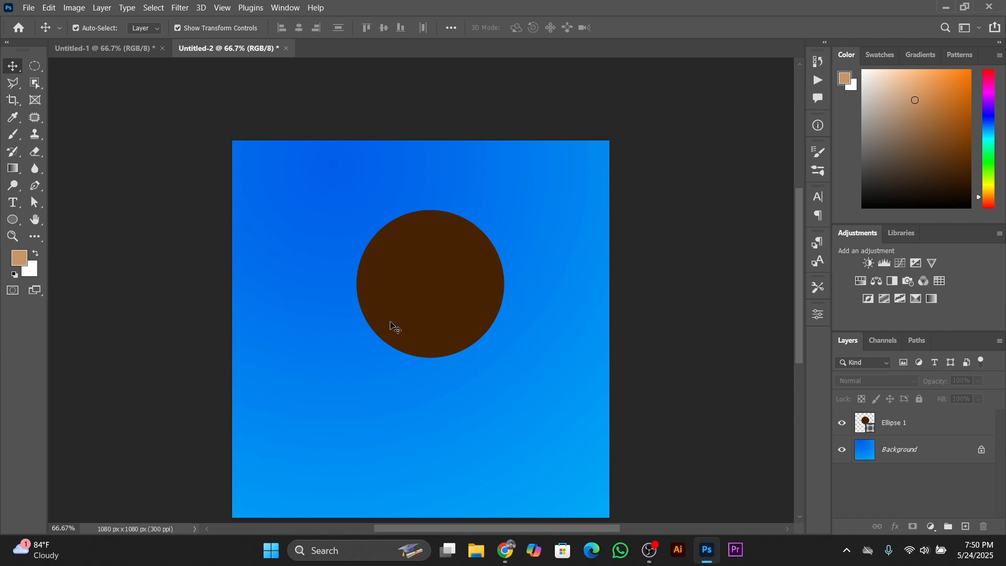
click(410, 315)
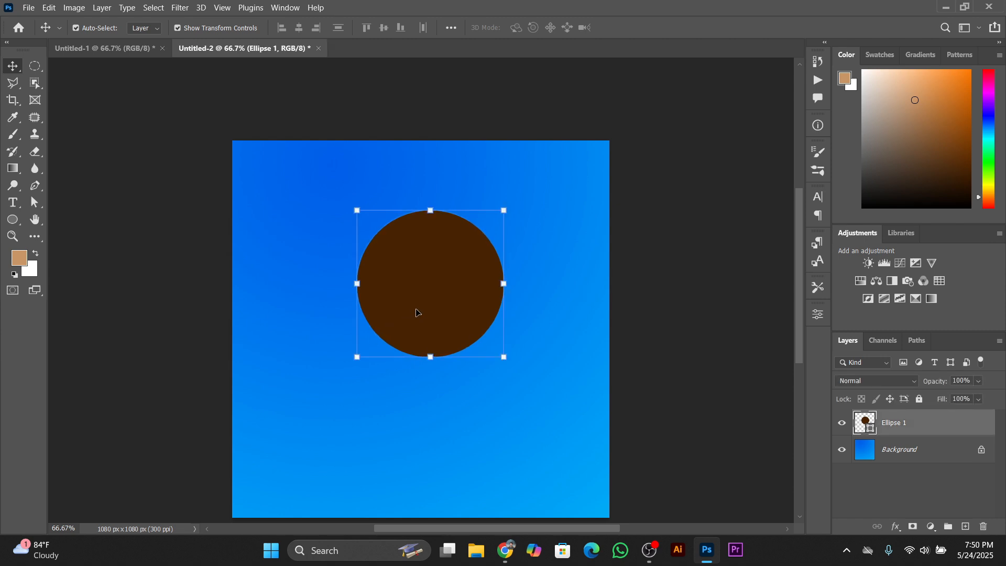
Compare the new canvas with the finished design, and look through the fashiongirl photo results on Freepik in Chrome
click(130, 52)
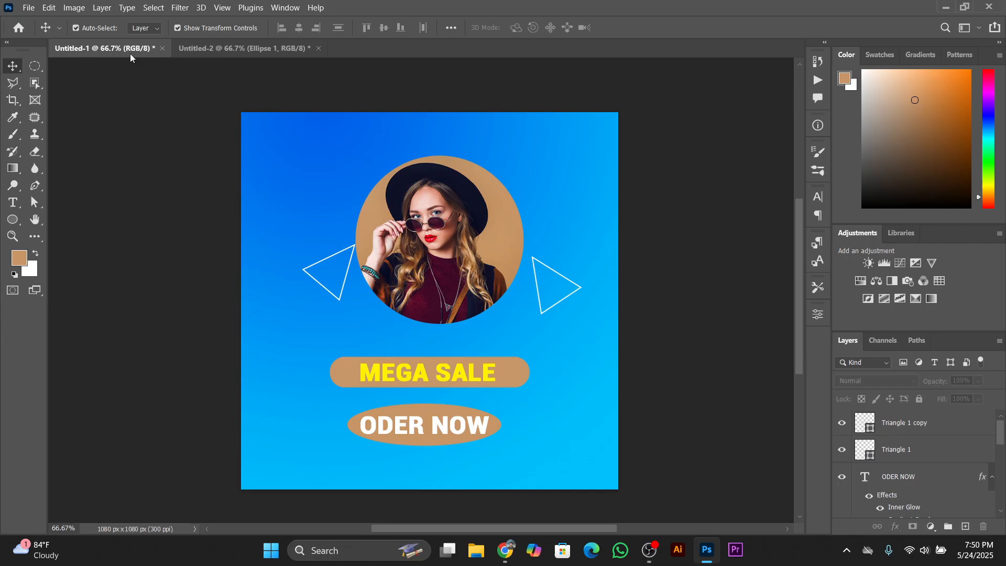
click(226, 55)
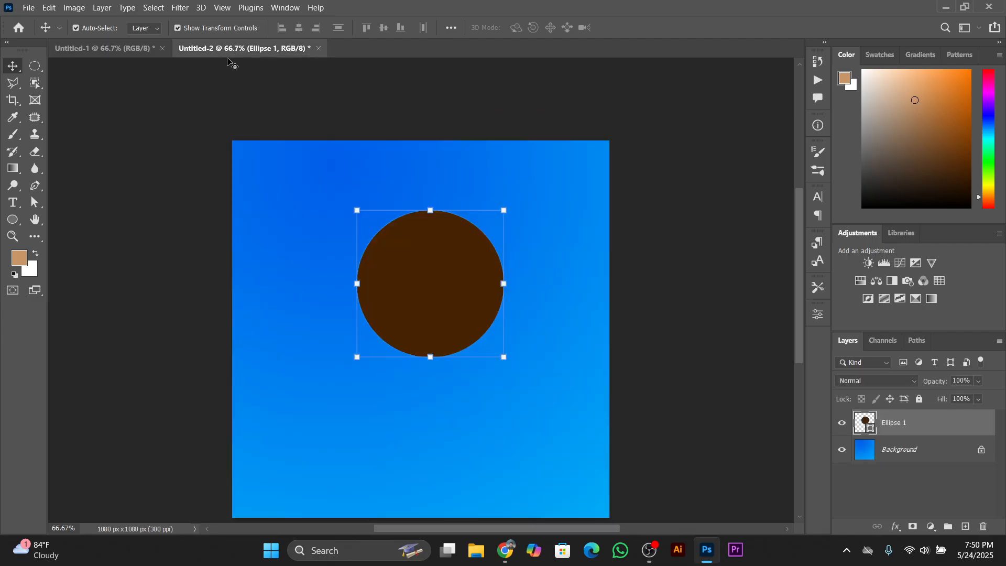
click(105, 52)
click(266, 53)
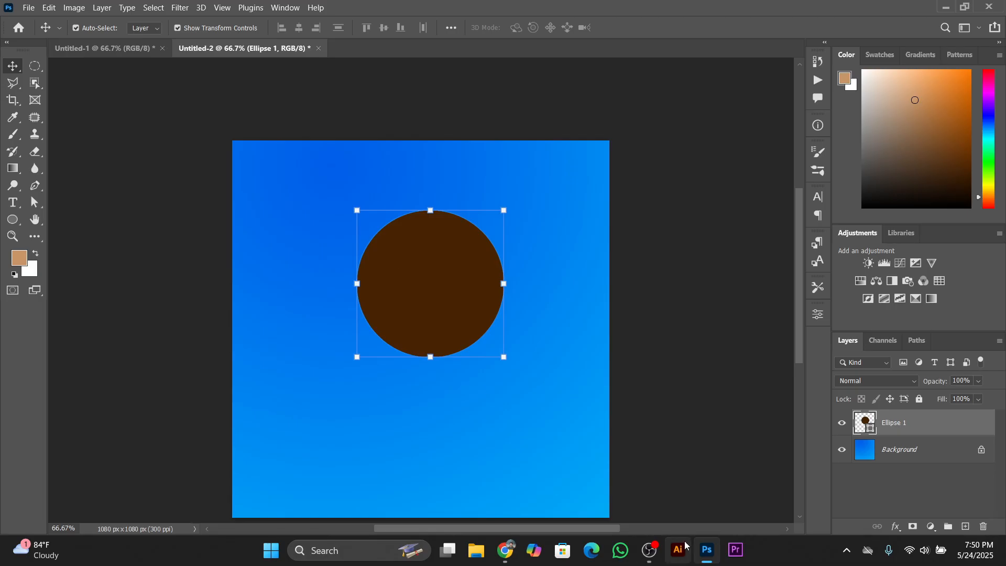
click(505, 550)
click(19, 45)
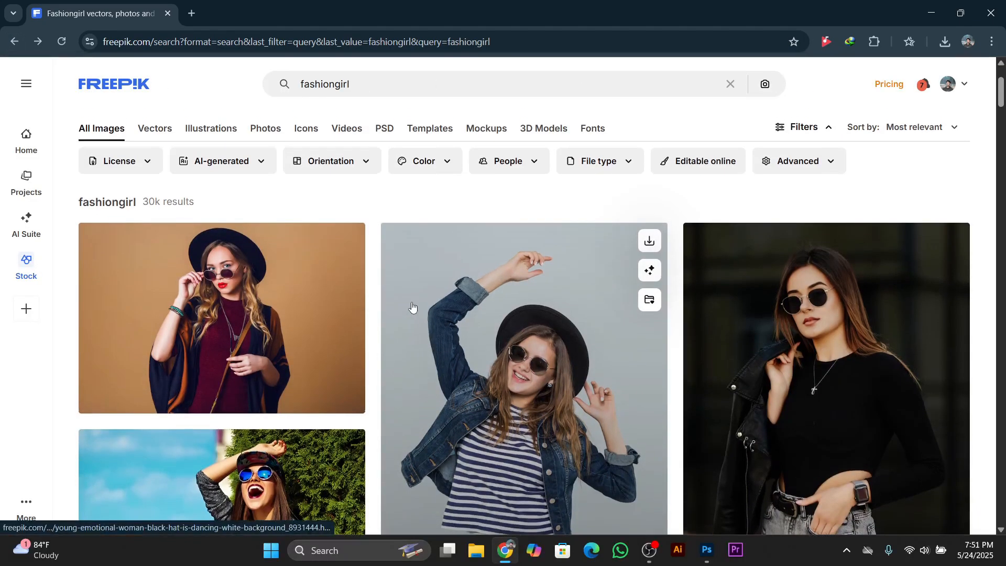
scroll(758, 383, down, 9)
scroll(758, 382, down, 10)
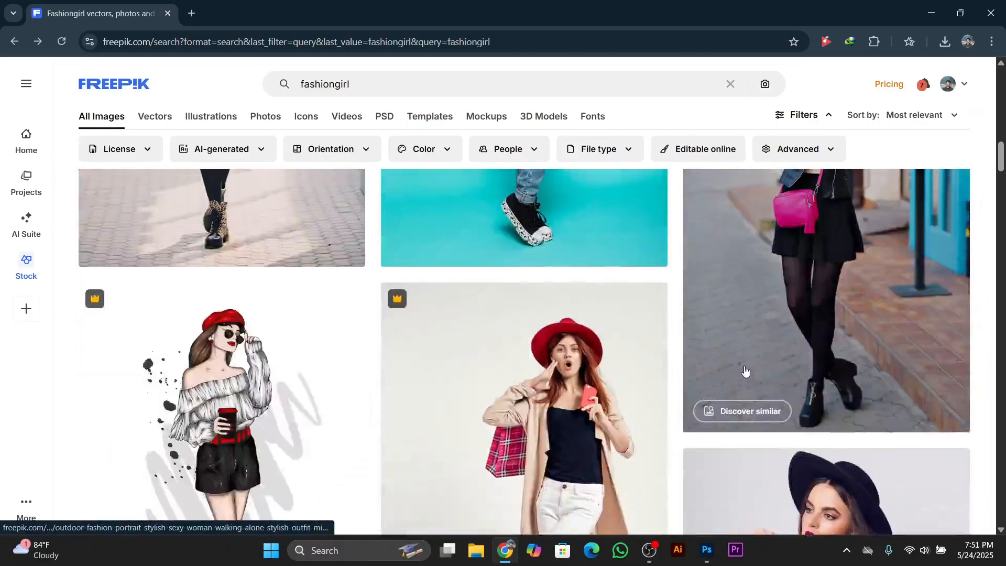
scroll(738, 361, up, 14)
scroll(737, 361, up, 7)
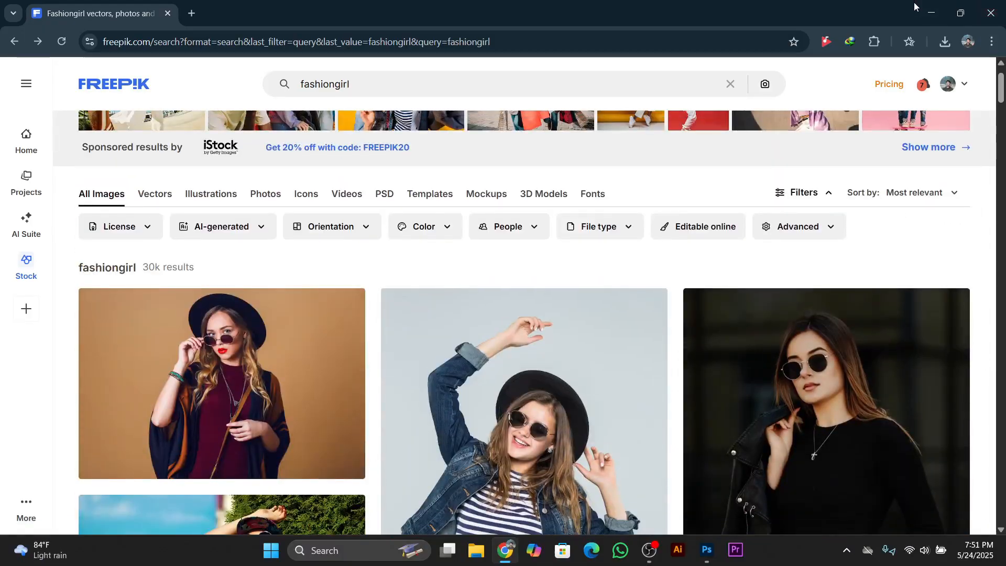
click(925, 15)
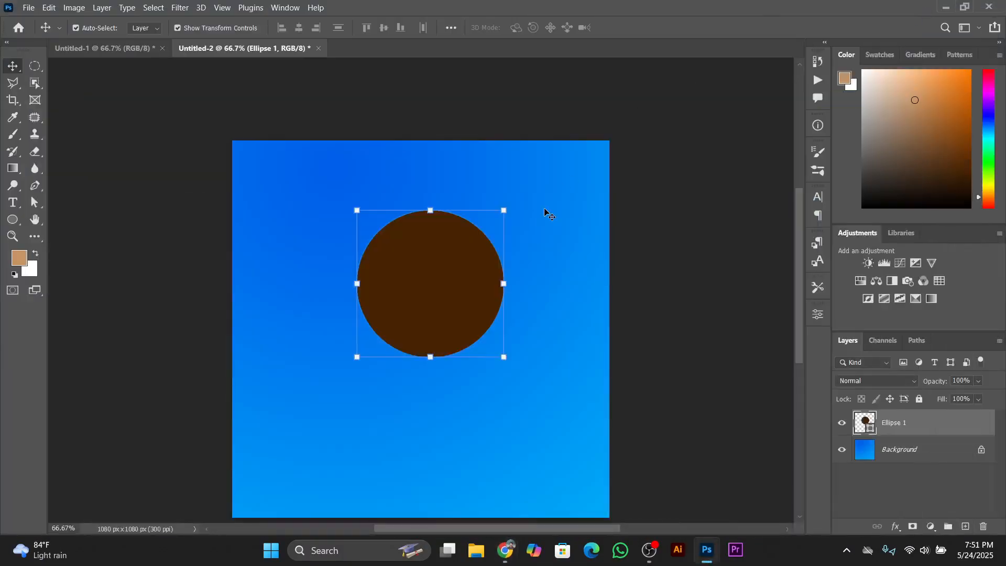
Place the Desktop image "1" as an embedded layer above the circle and shift it down slightly to Y 559 px
click(28, 7)
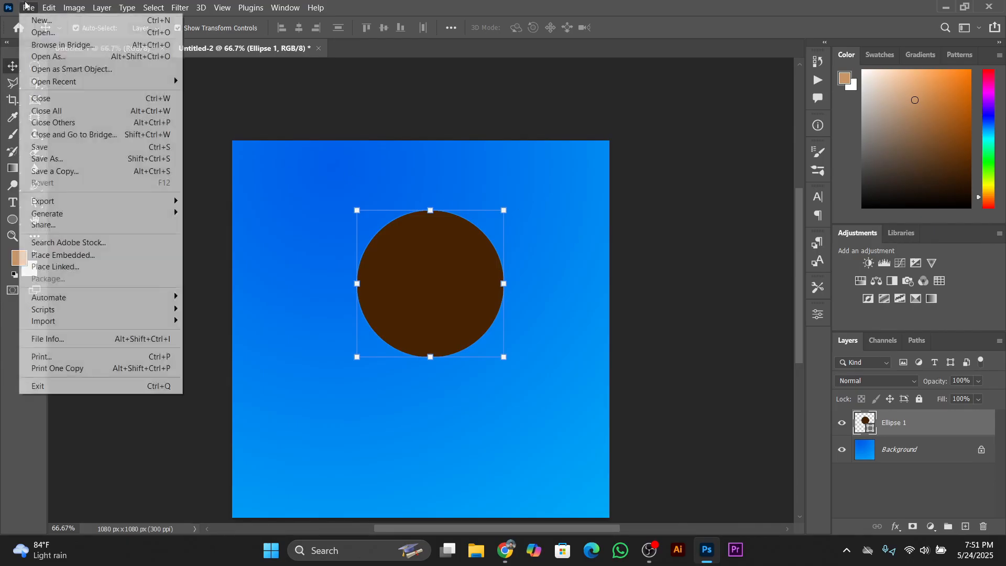
click(76, 255)
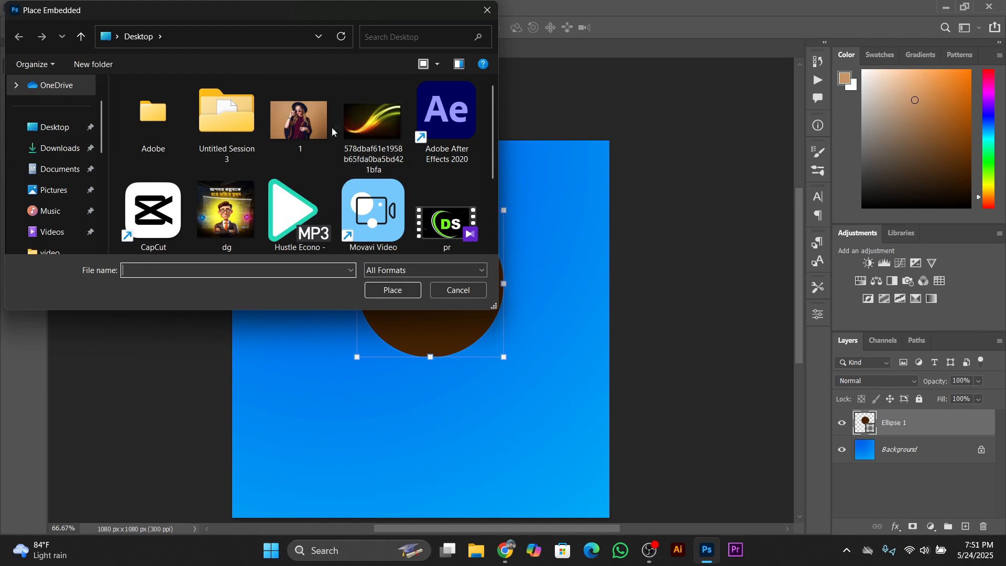
click(314, 128)
click(406, 294)
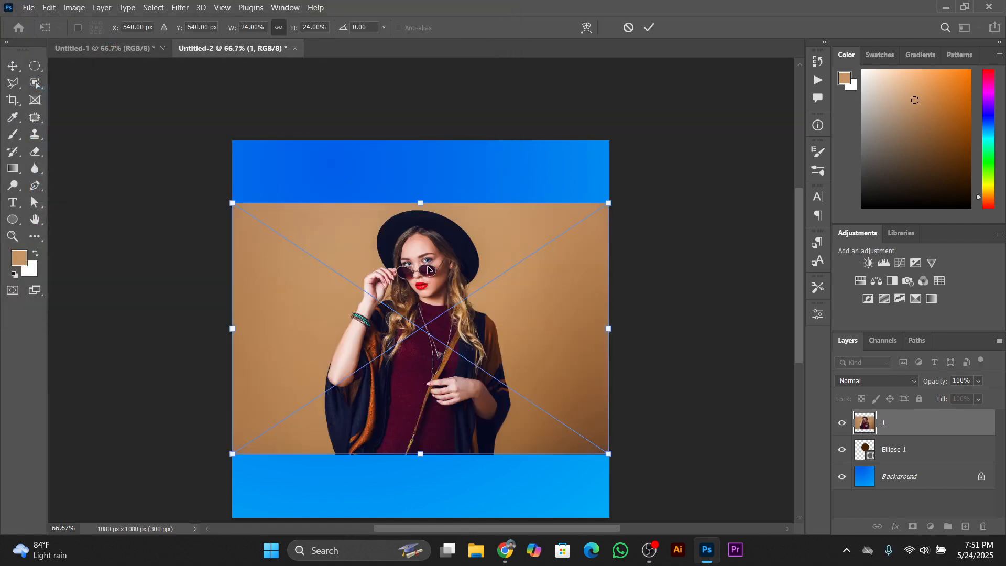
mouse_move(428, 269)
mouse_down()
mouse_move(428, 313)
mouse_move(430, 277)
mouse_up()
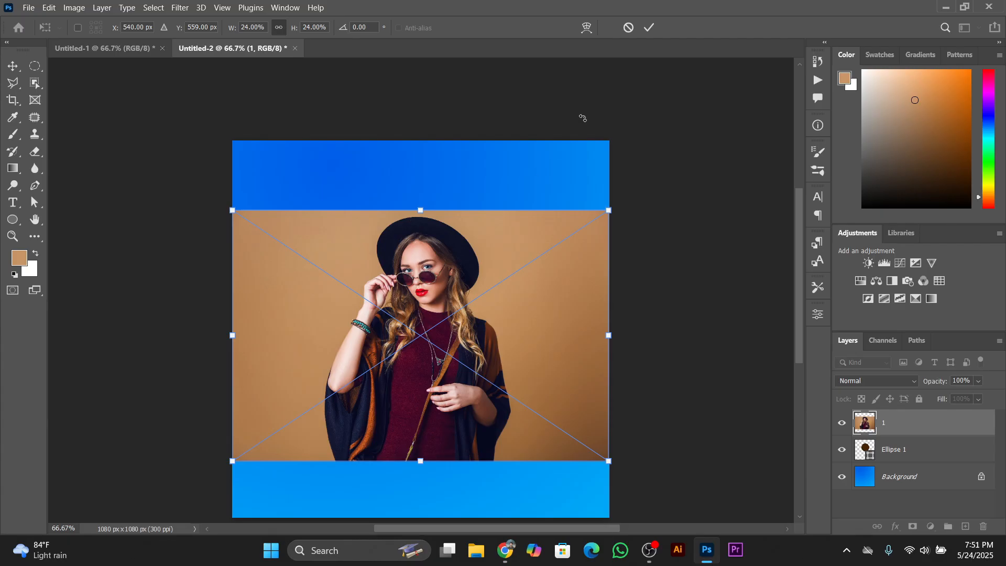
click(648, 28)
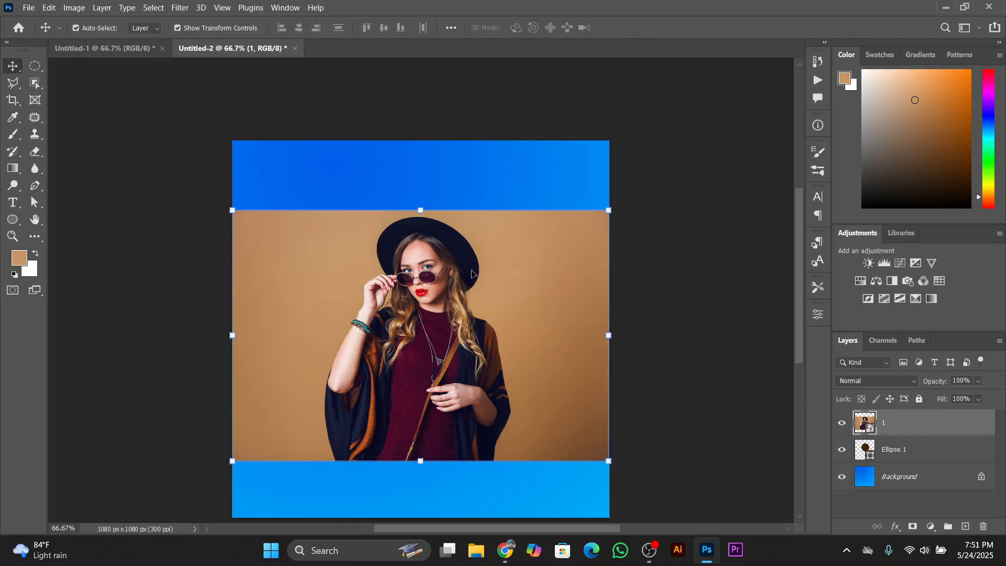
Clip the placed photo to the circle with a clipping mask and shift the photo slightly right to center the woman
right_click(915, 424)
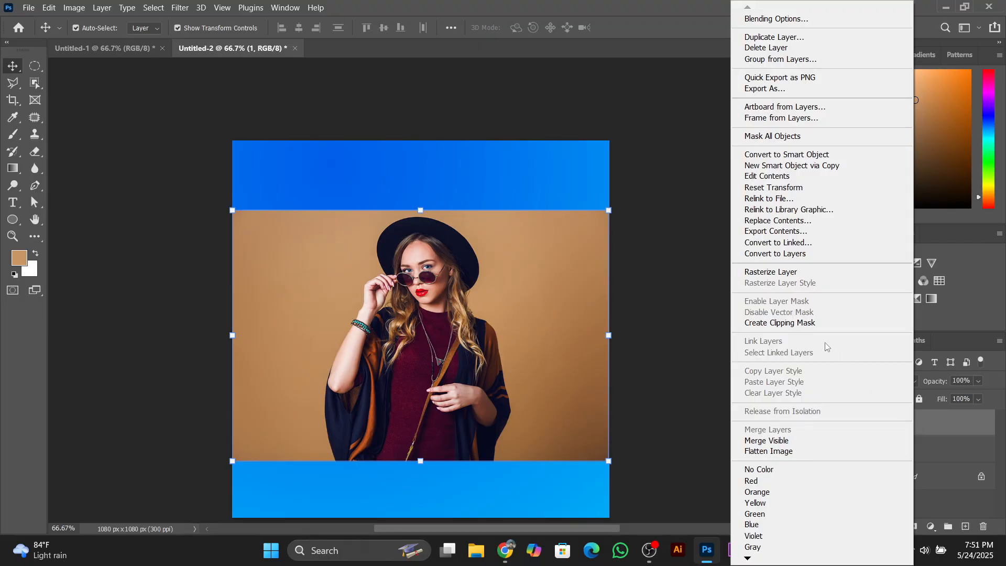
click(787, 323)
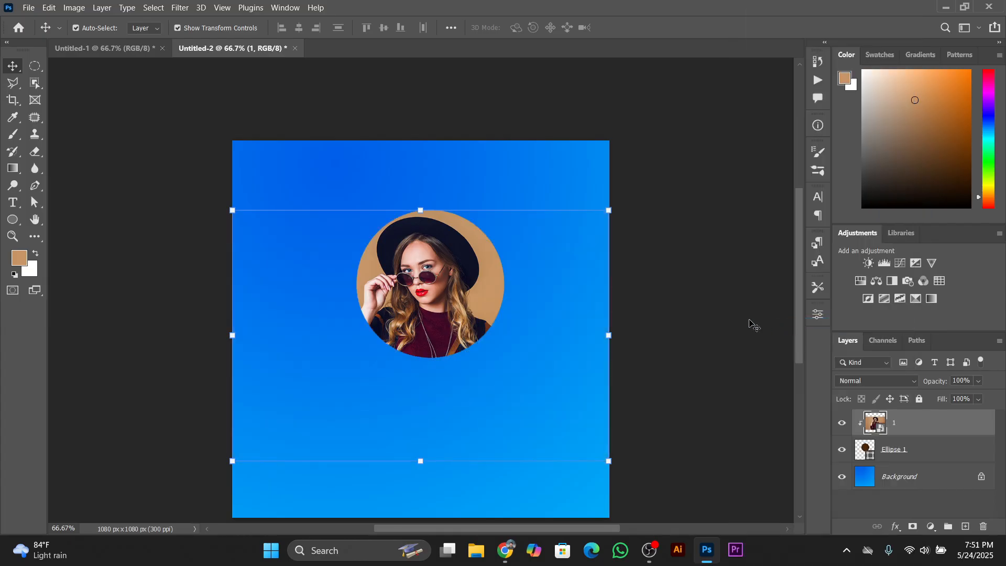
click(448, 281)
mouse_move(438, 277)
mouse_down()
mouse_move(439, 287)
mouse_move(443, 278)
mouse_up()
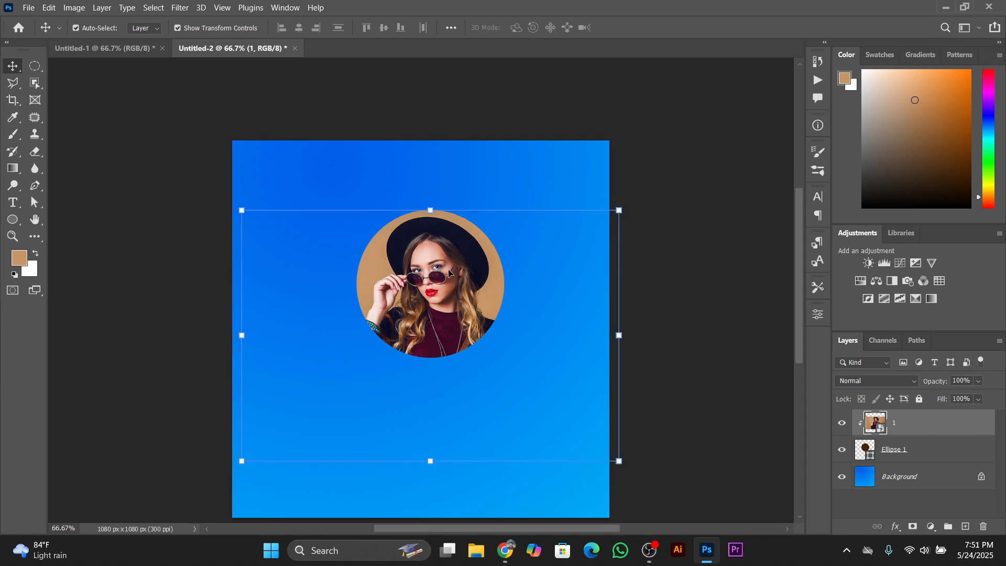
click(723, 321)
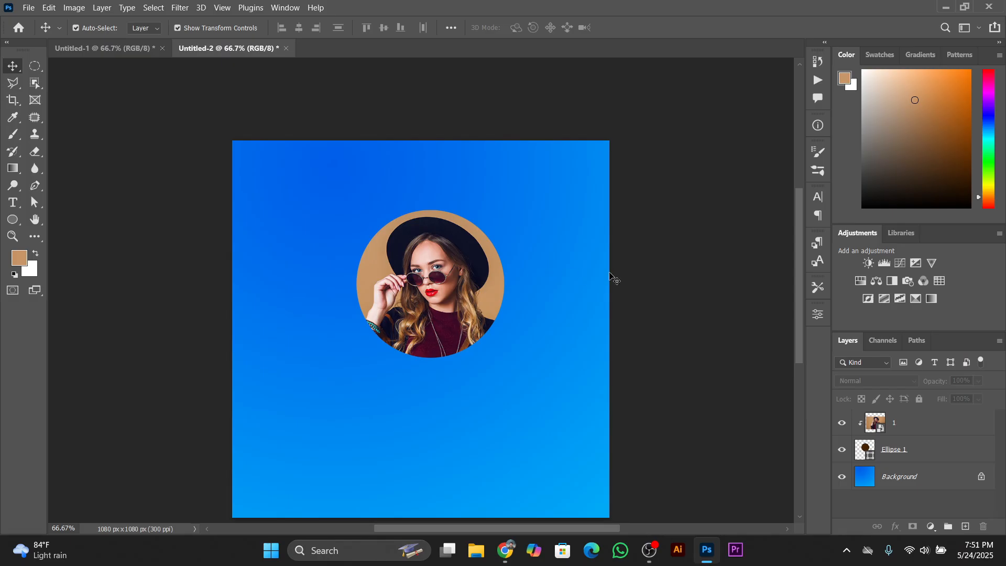
click(78, 42)
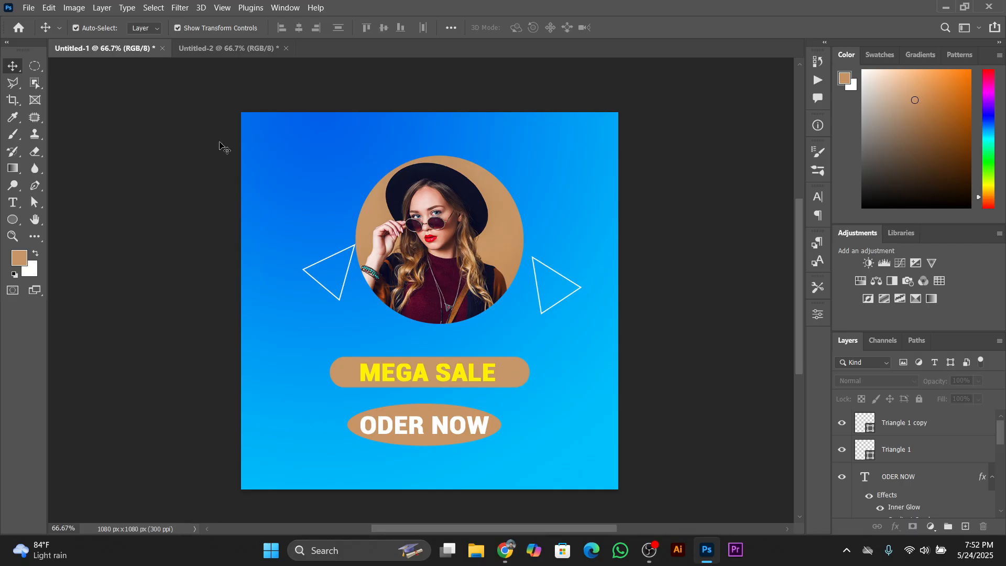
Draw a rectangle about 530 × 86 px below the circular photo on the new canvas
click(217, 49)
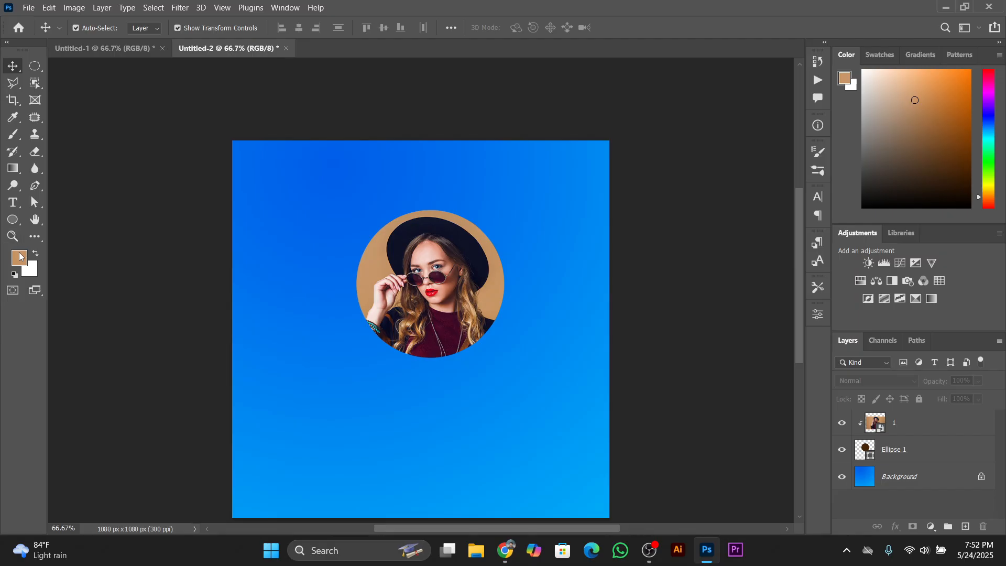
click(10, 224)
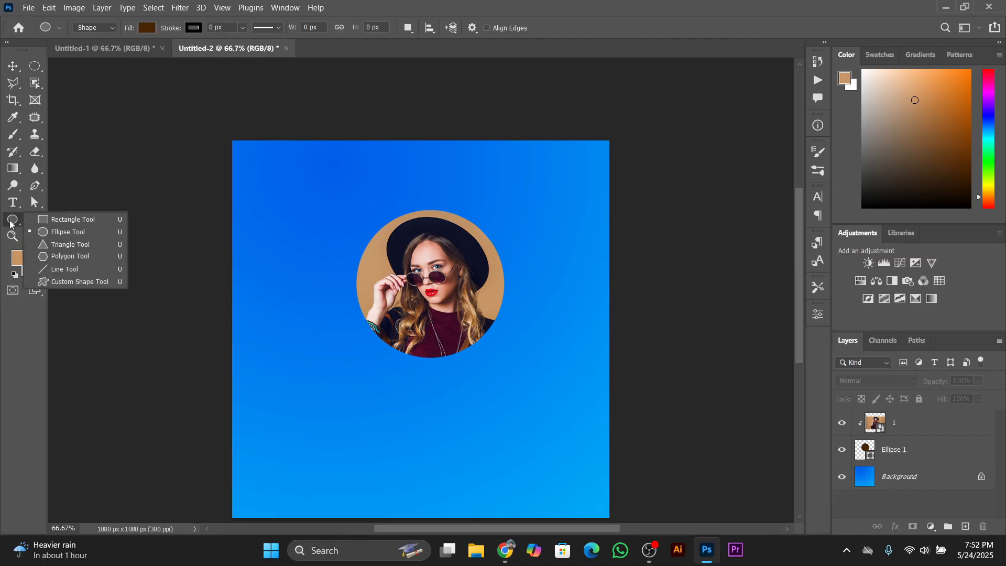
click(76, 220)
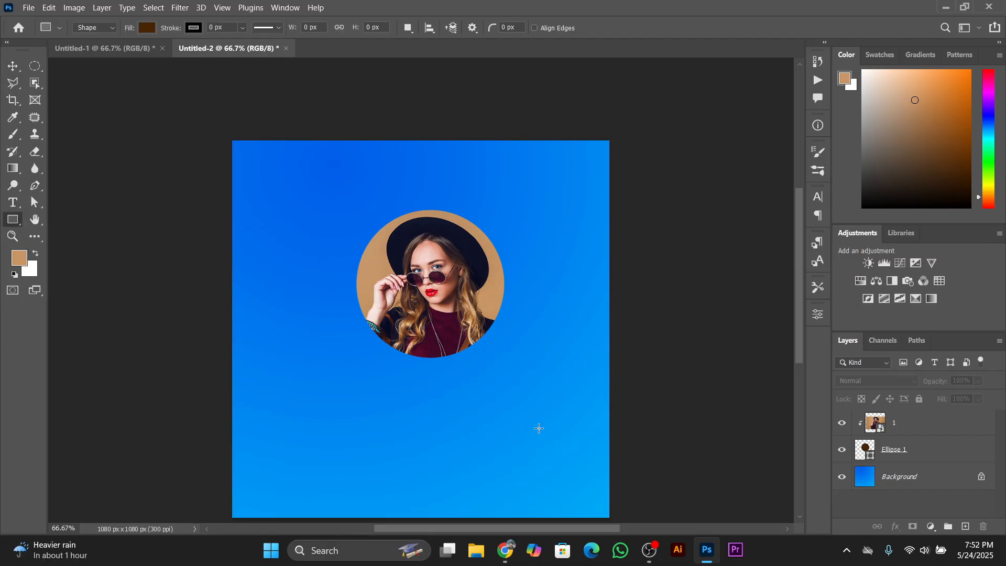
drag(336, 409, 520, 438)
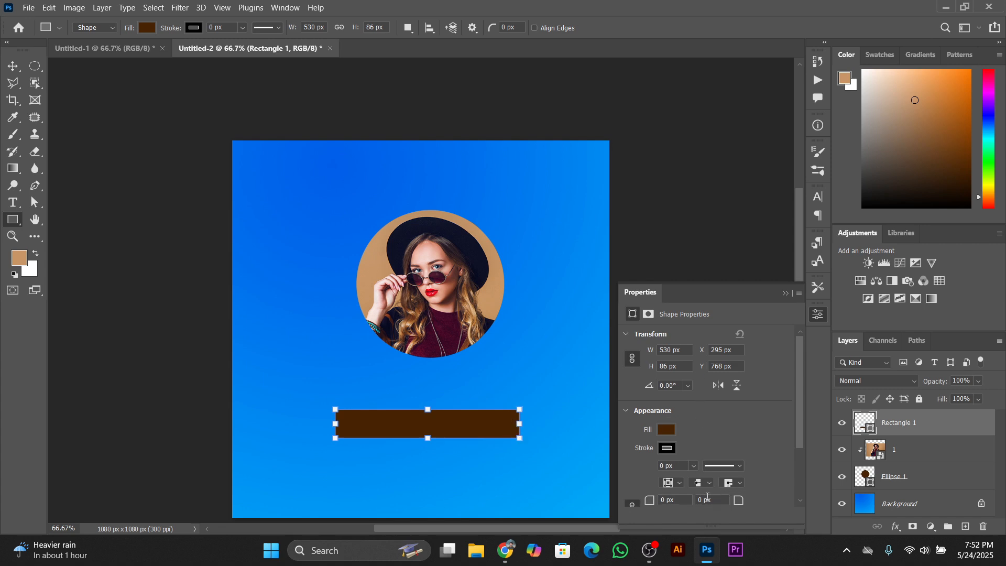
Round the rectangle's corners with a 42 px radius to make a pill-shaped bar
scroll(712, 501, up, 8)
scroll(713, 502, up, 4)
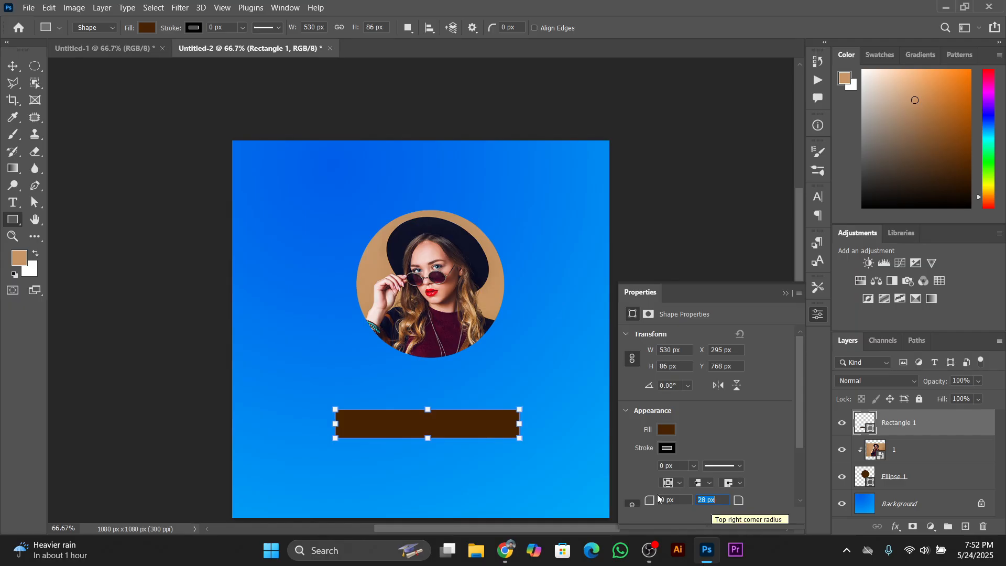
click(682, 501)
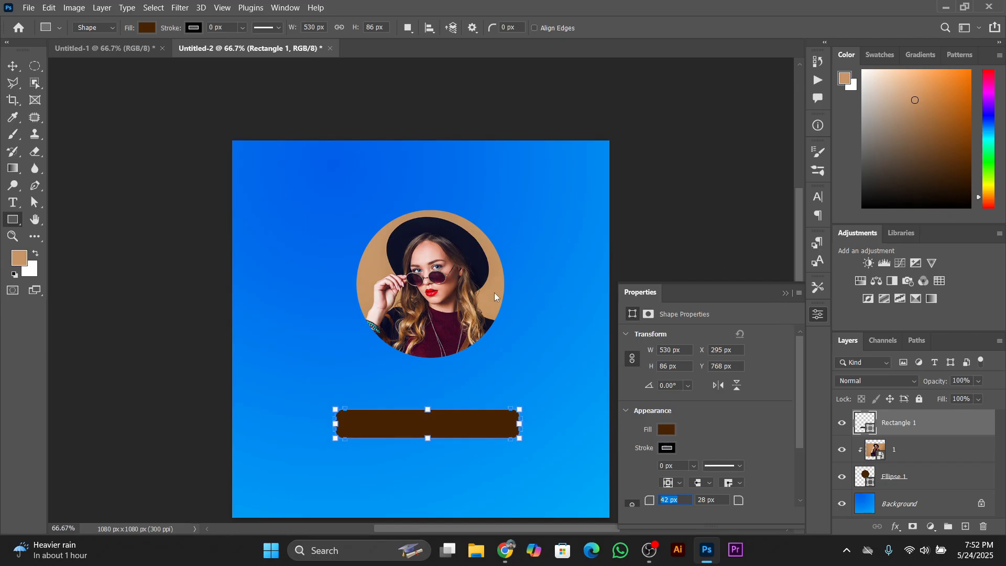
key(Return)
click(13, 66)
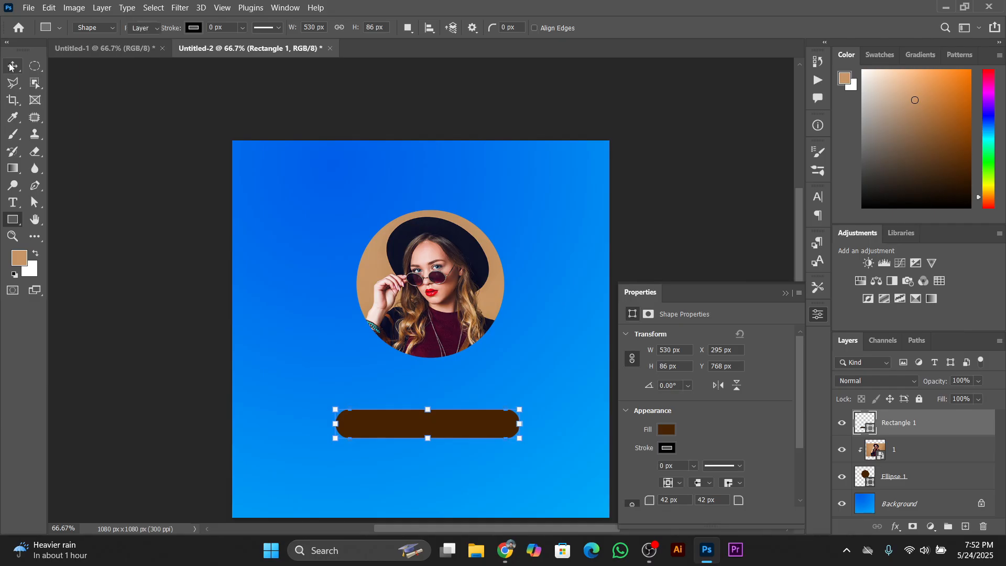
click(699, 265)
click(784, 296)
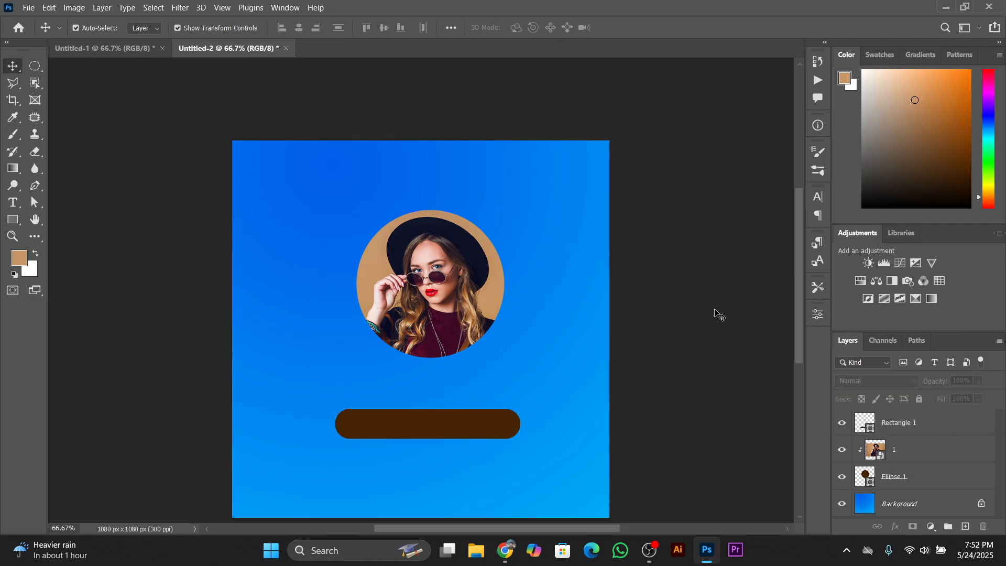
Move the rounded bar up closer to the photo and fill it with tan sampled from the photo's background
click(445, 429)
drag(444, 422, 448, 406)
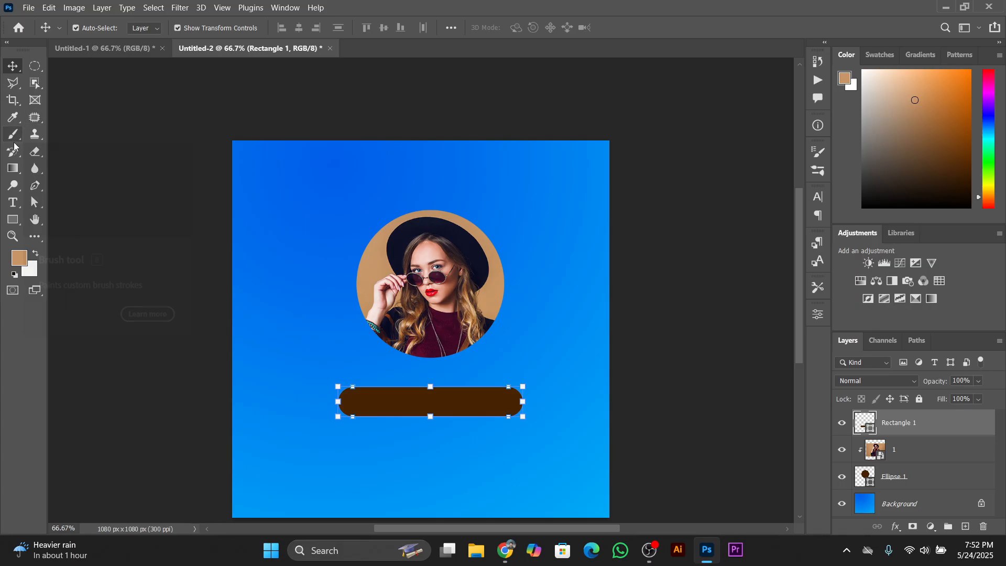
key(i)
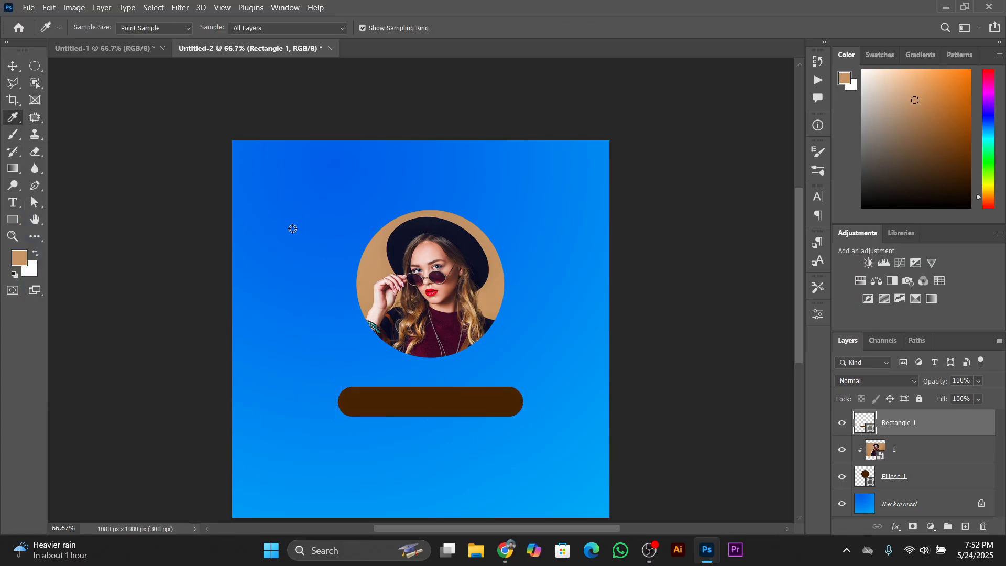
click(377, 265)
key(alt+BackSpace)
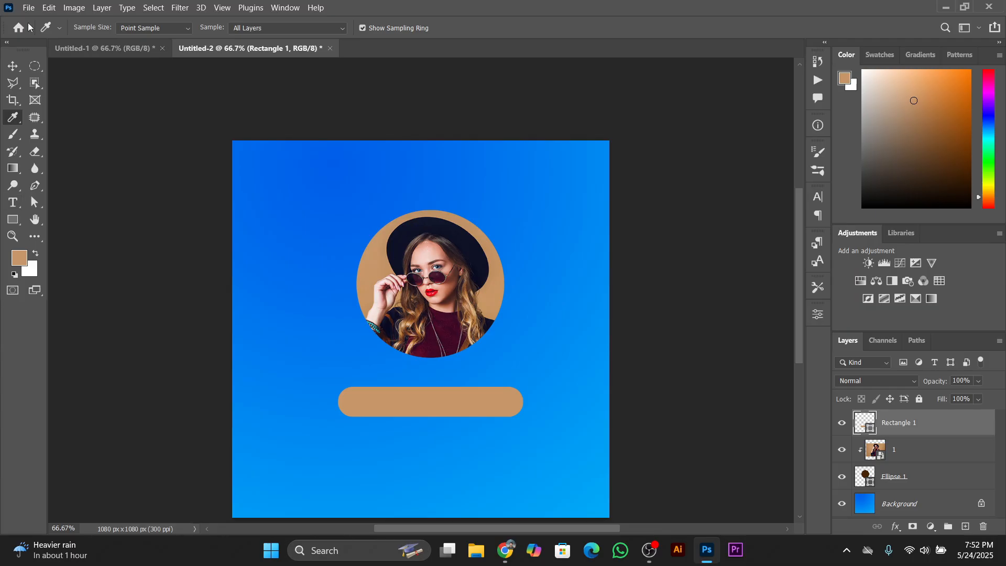
click(14, 67)
Copy the MEGA SALE text layer from the Untitled-1 design onto the rounded bar in Untitled-2
click(102, 48)
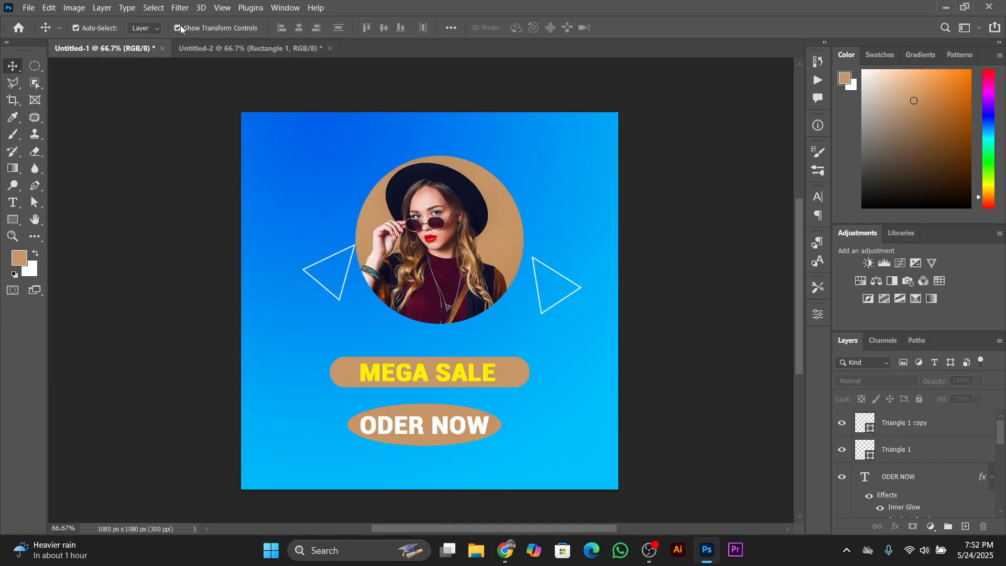
click(471, 376)
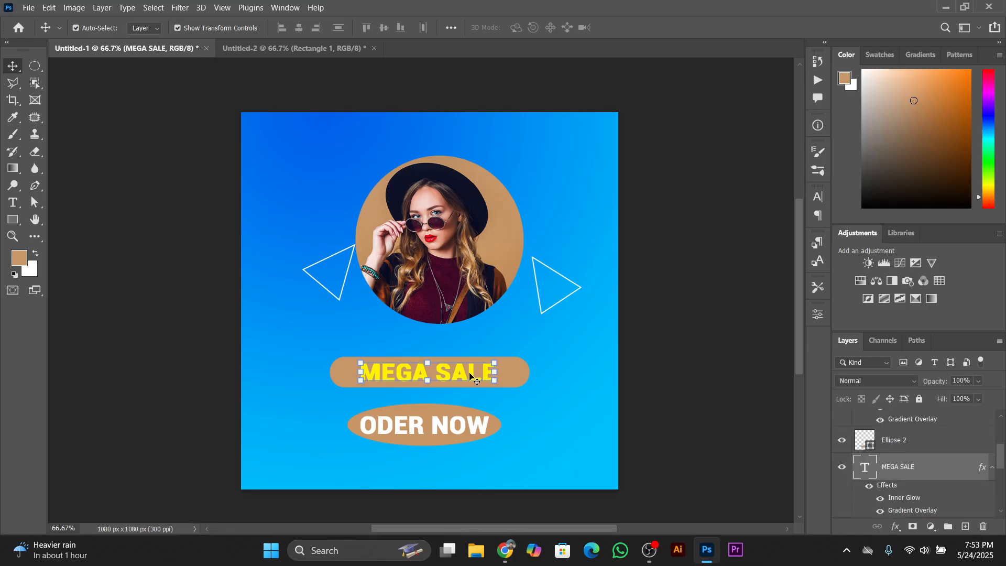
drag(474, 378, 313, 54)
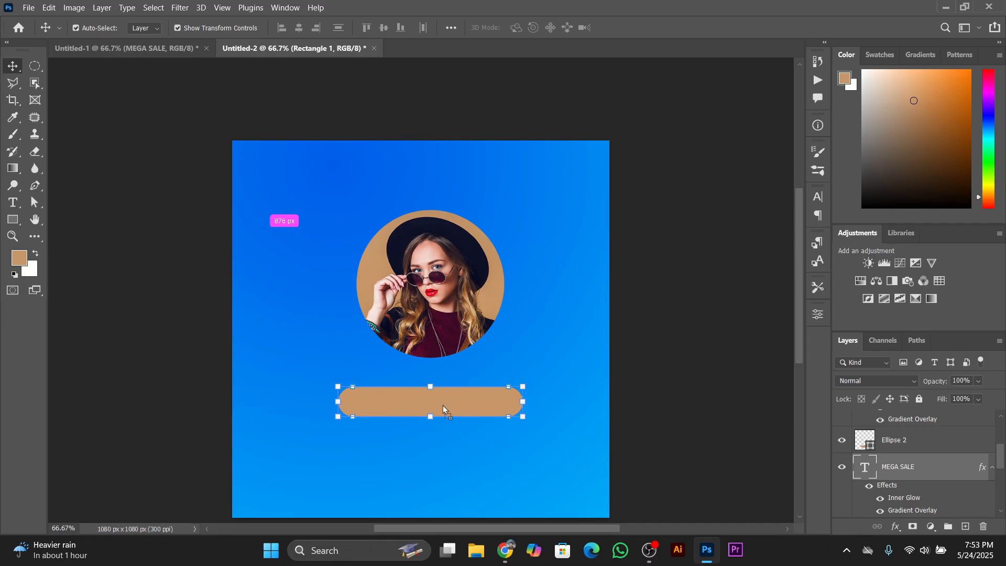
drag(442, 404, 439, 402)
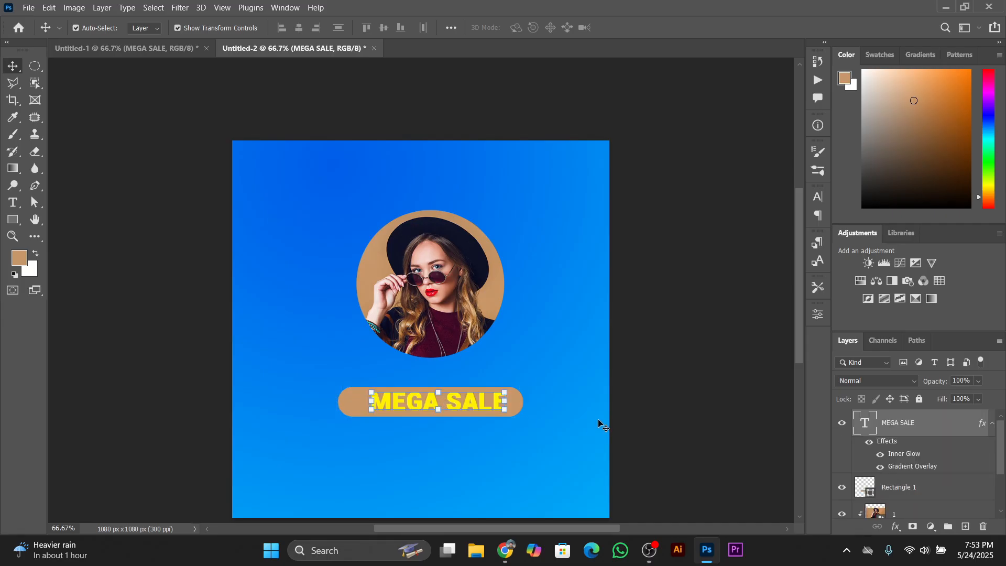
click(671, 441)
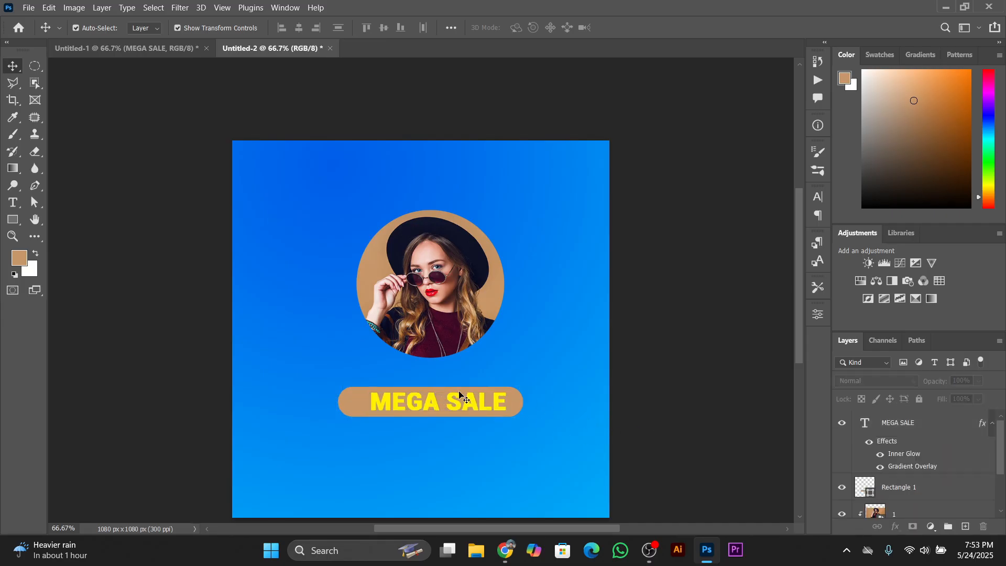
Inspect the MEGA SALE text's Inner Glow and Gradient Overlay settings, including the color of the gradient's first stop
click(457, 403)
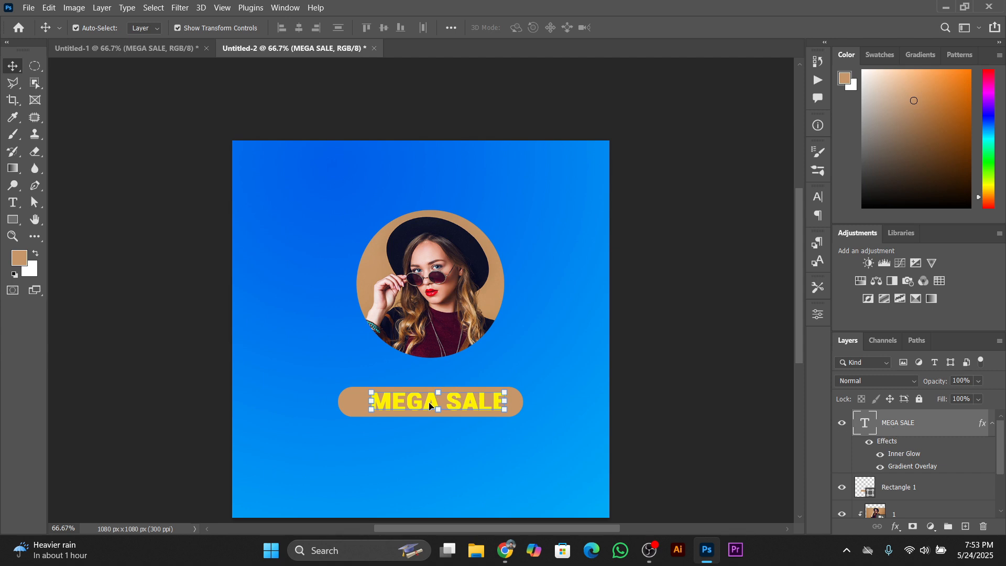
double_click(982, 428)
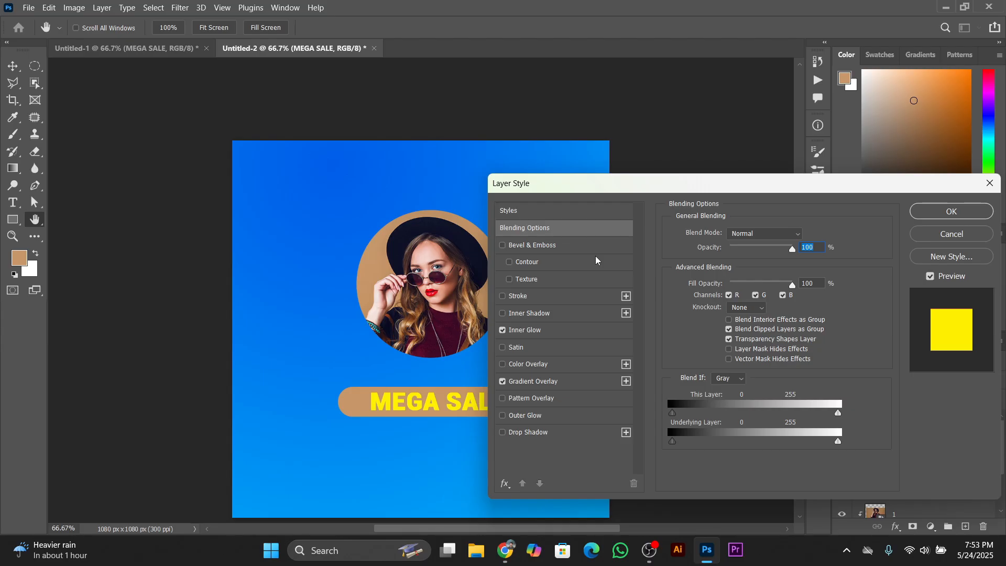
click(531, 332)
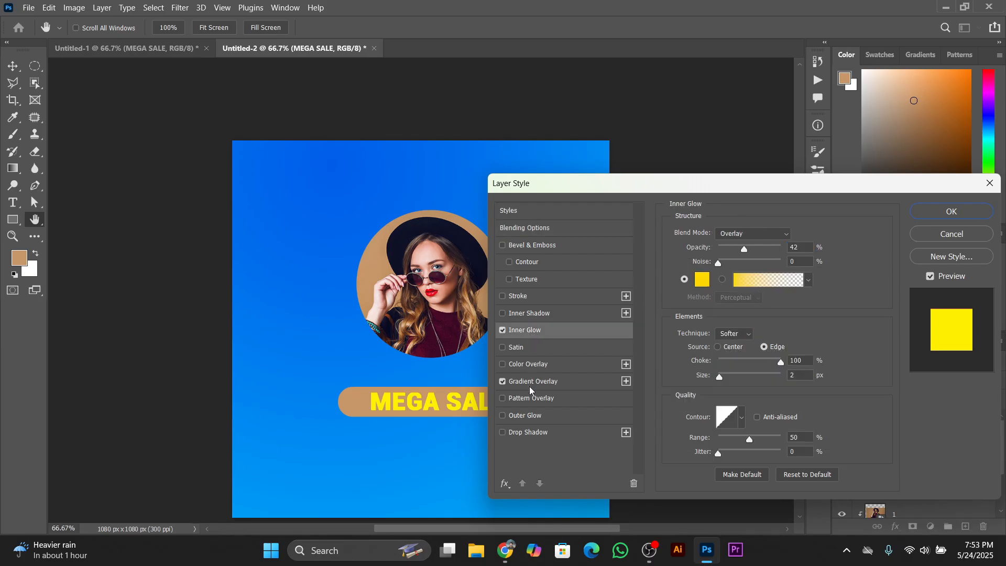
click(530, 387)
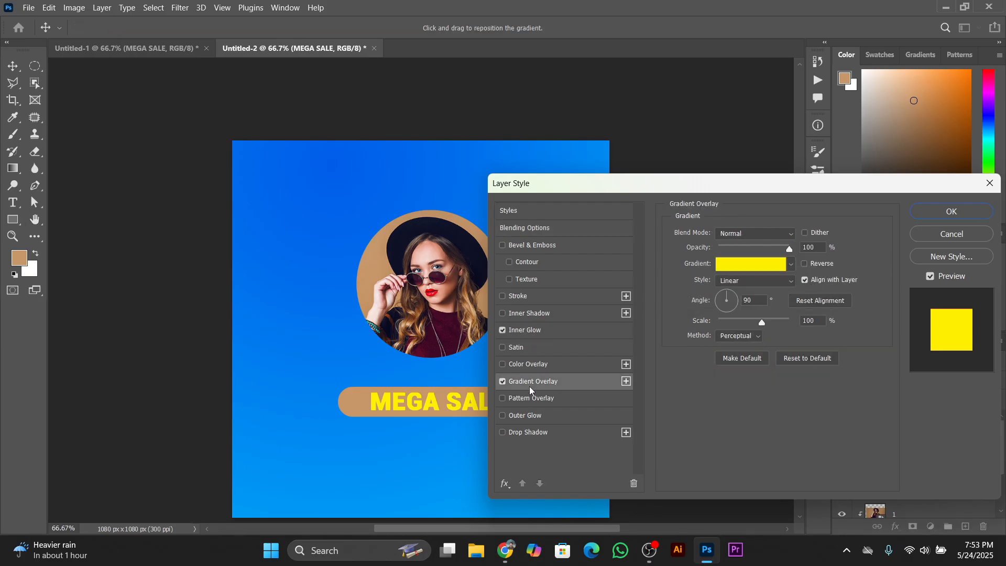
click(724, 266)
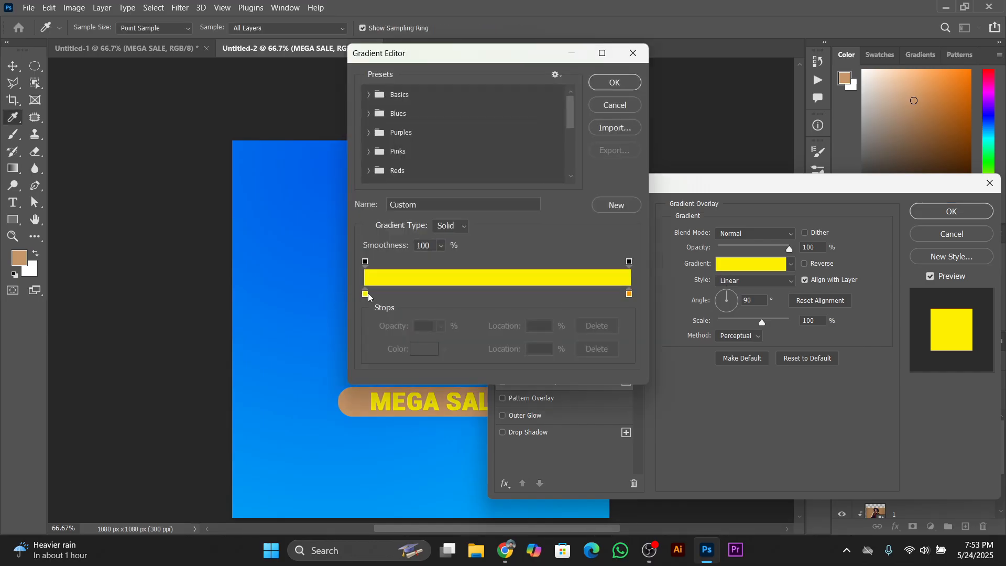
double_click(365, 293)
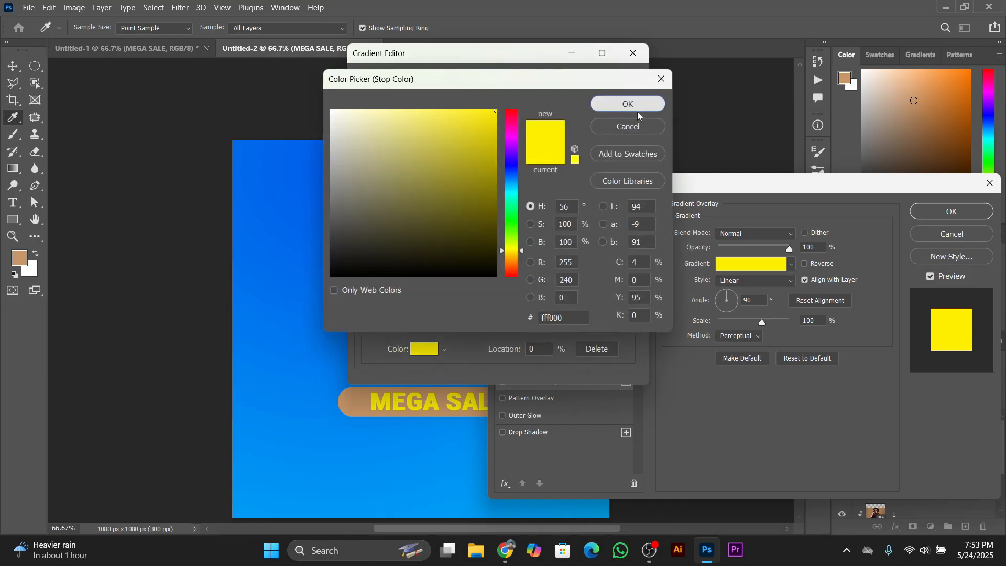
click(626, 105)
click(624, 87)
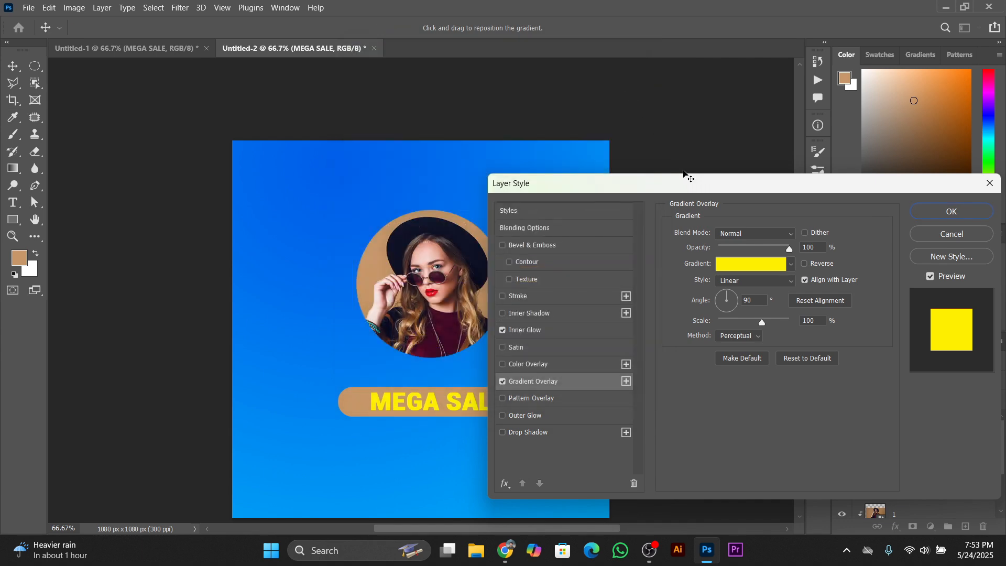
click(951, 211)
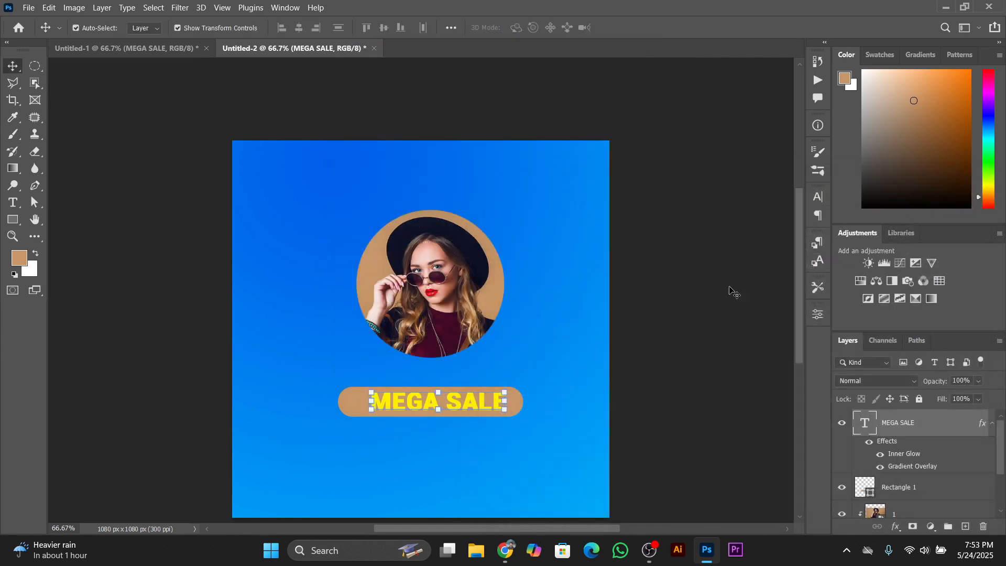
Align the MEGA SALE text and the rounded bar on their horizontal and vertical centers
click(449, 407)
click(350, 405)
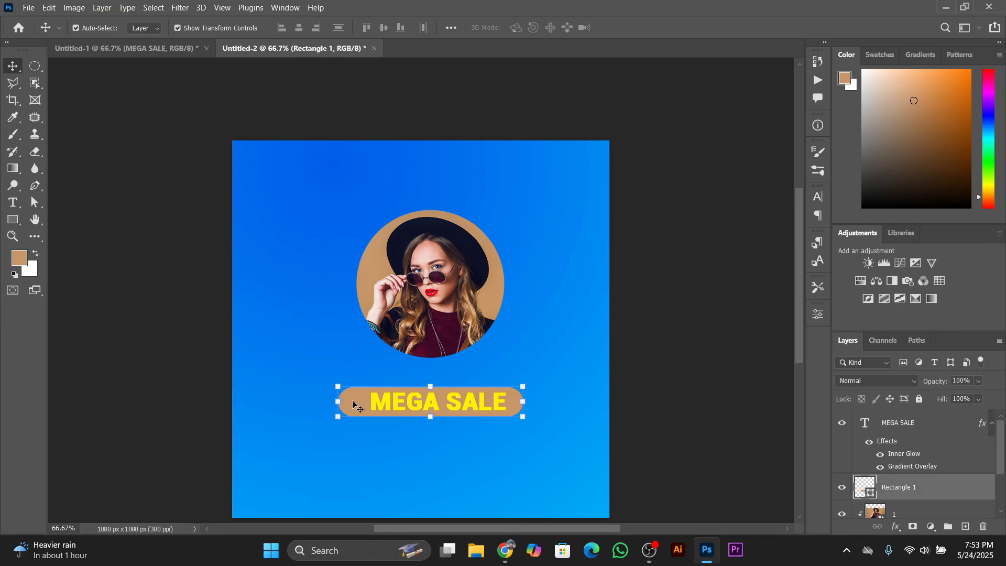
shift+click(386, 404)
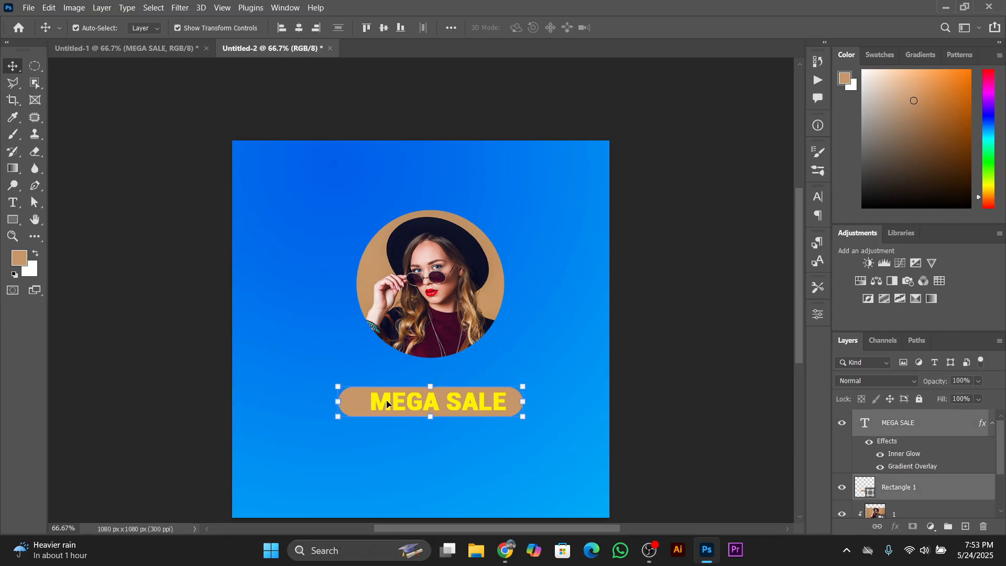
click(302, 27)
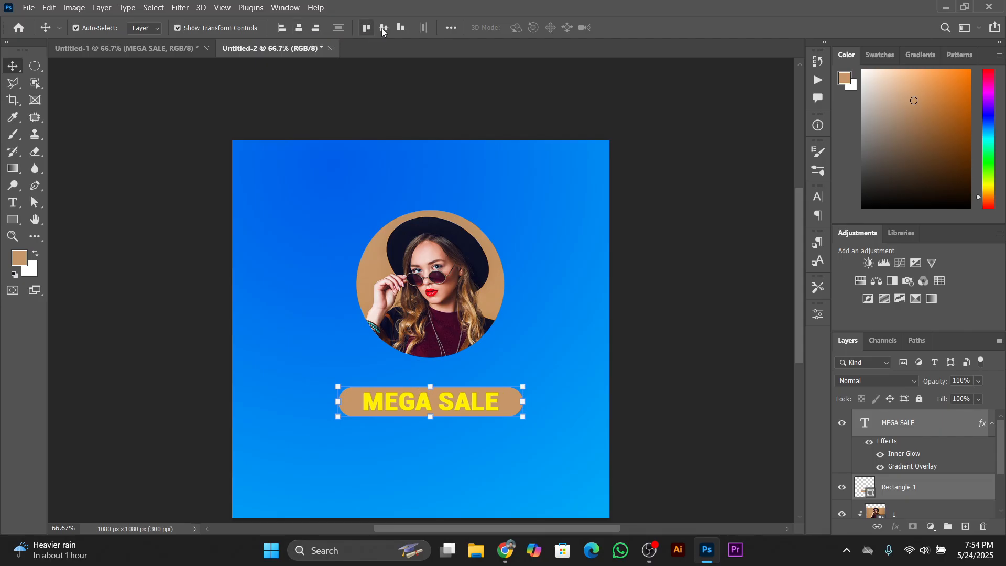
click(383, 28)
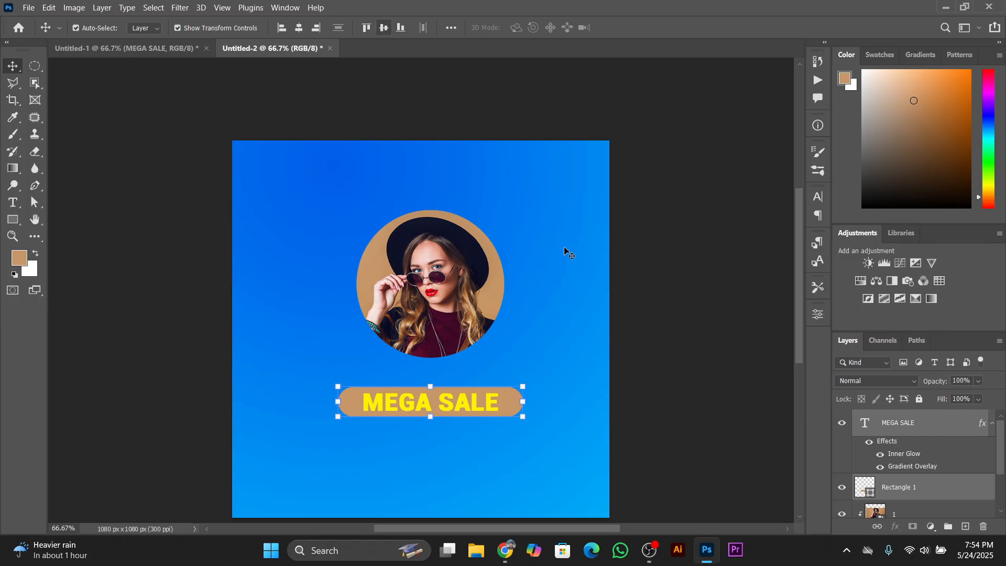
click(702, 328)
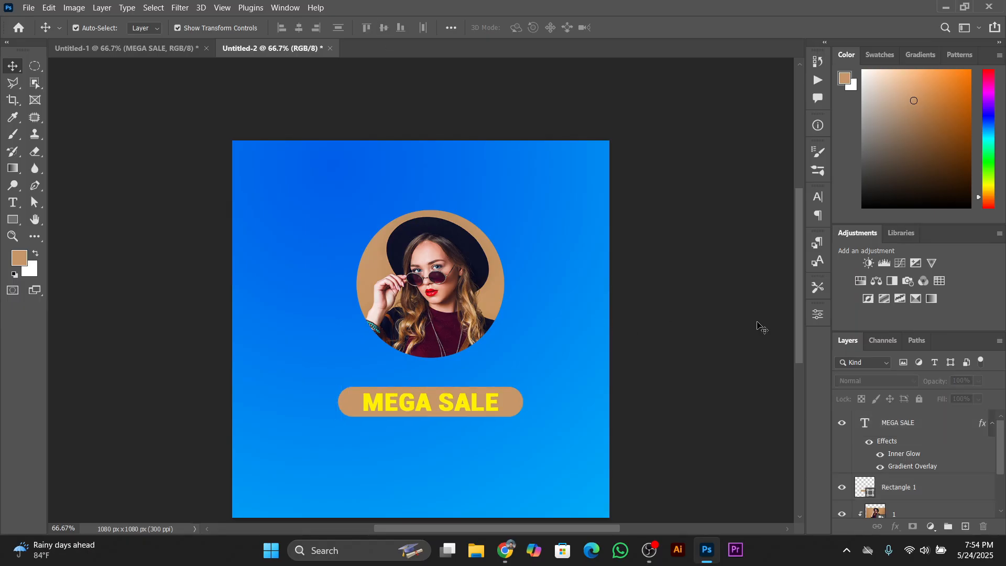
Check the finished design, and draw a wide ellipse about 586 × 137 px just below the MEGA SALE text
click(152, 42)
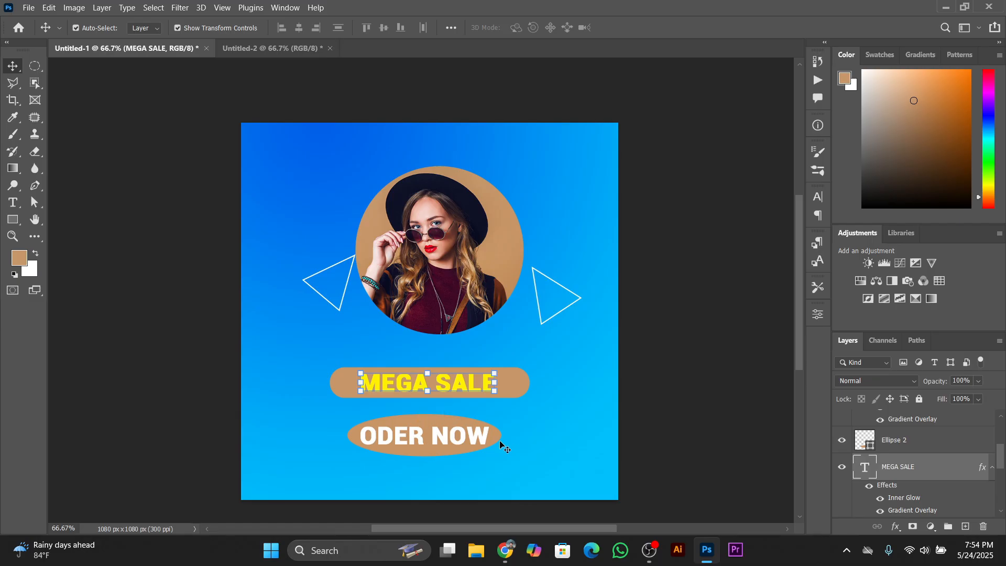
click(270, 52)
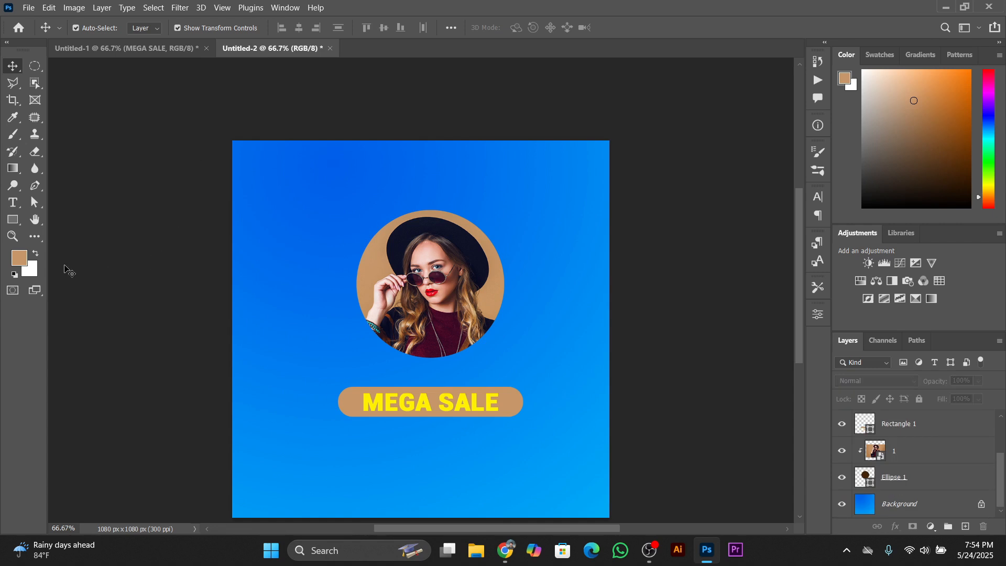
right_click(8, 220)
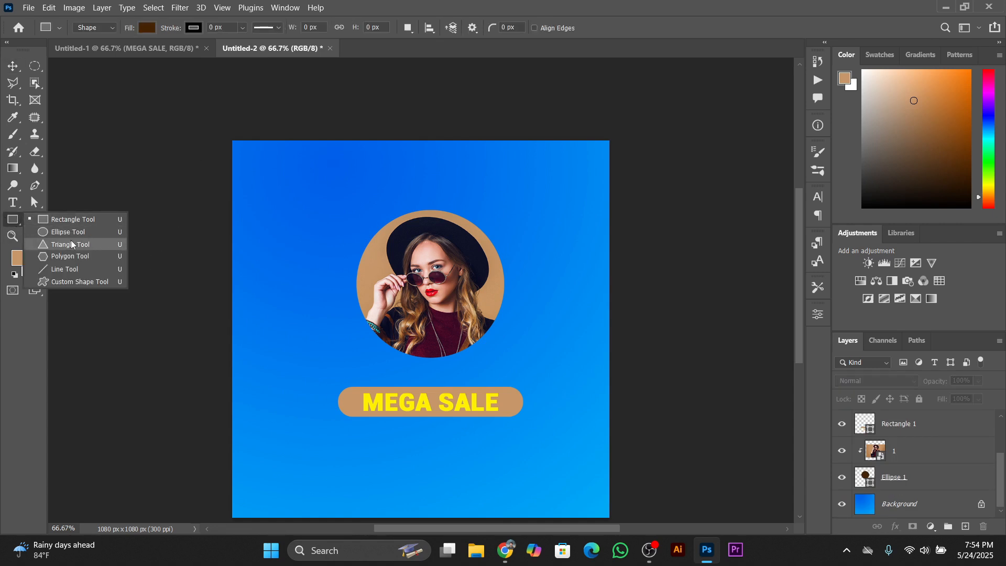
click(67, 232)
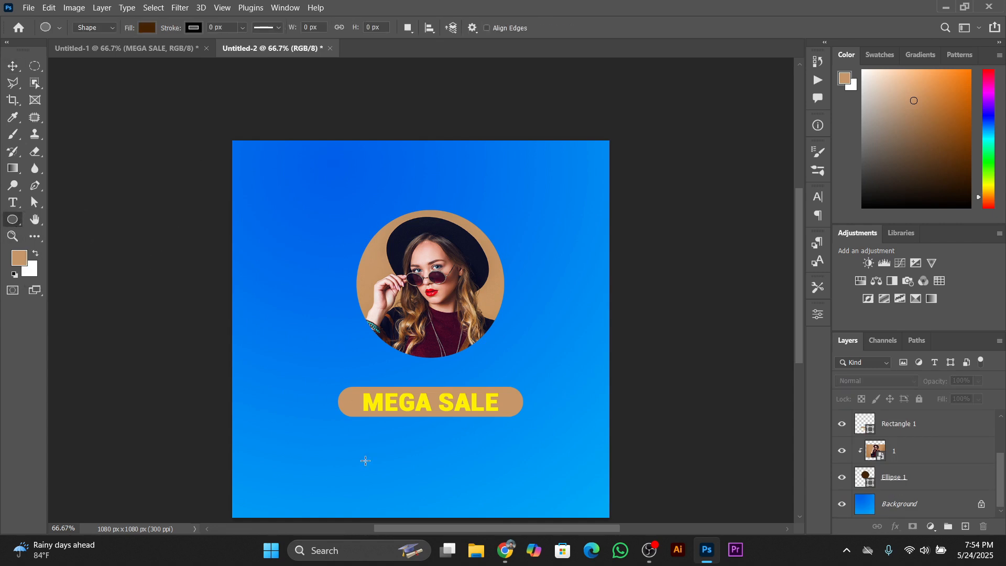
mouse_move(367, 435)
mouse_down()
mouse_move(430, 454)
mouse_move(438, 468)
mouse_move(488, 459)
mouse_move(466, 459)
mouse_up()
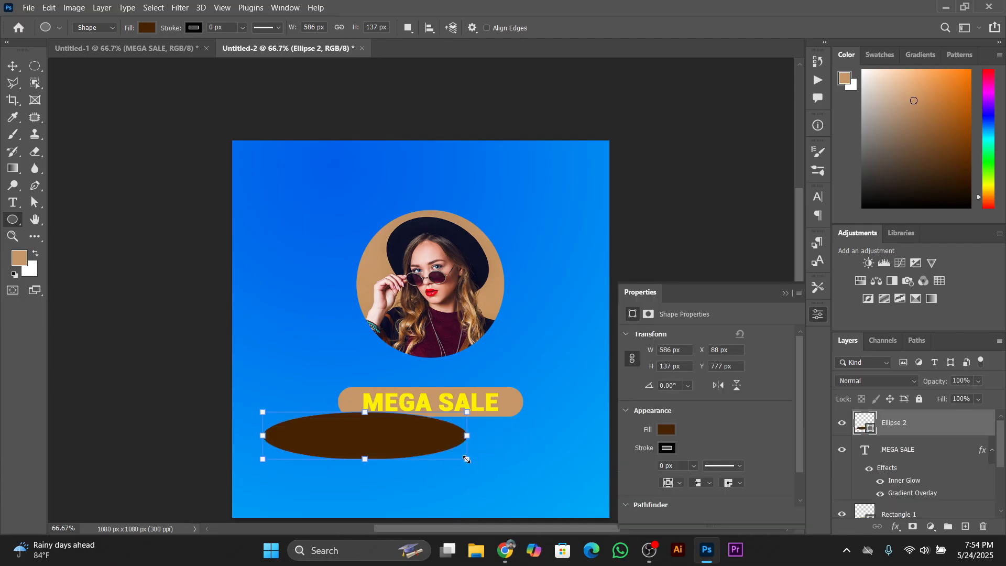
click(786, 293)
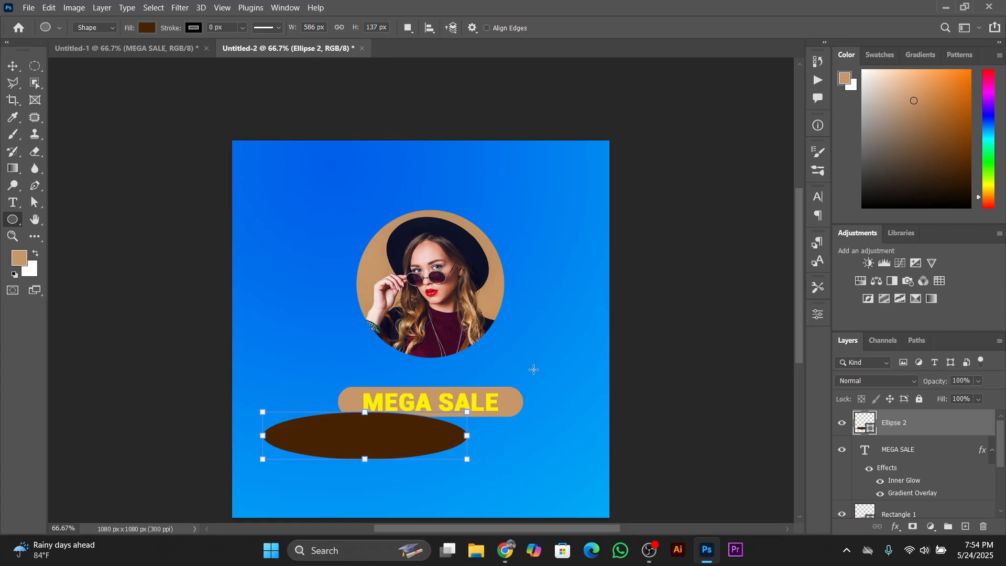
Check the finished design, move the brown ellipse just below the MEGA SALE bar and scale it to 91%
click(13, 66)
click(97, 49)
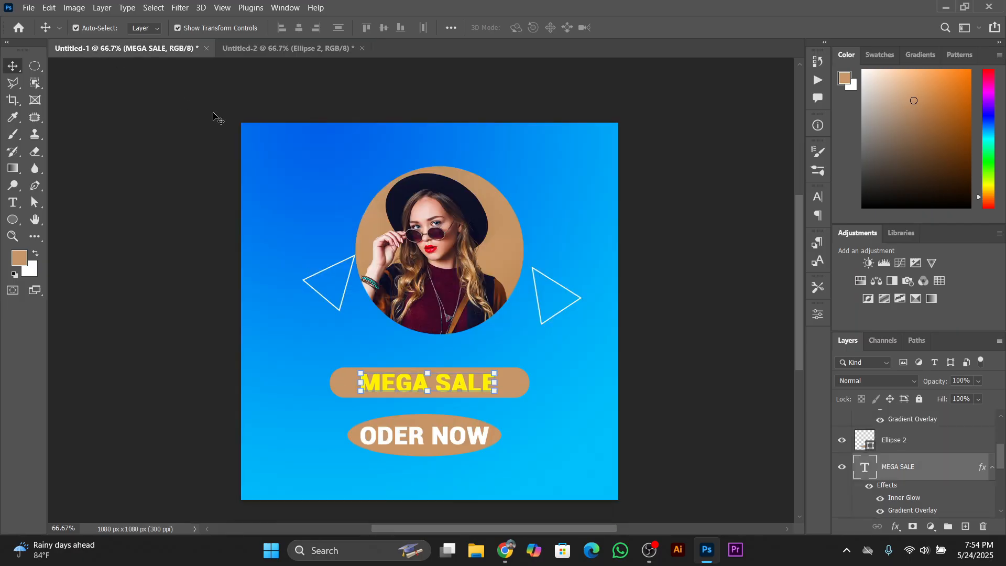
click(321, 92)
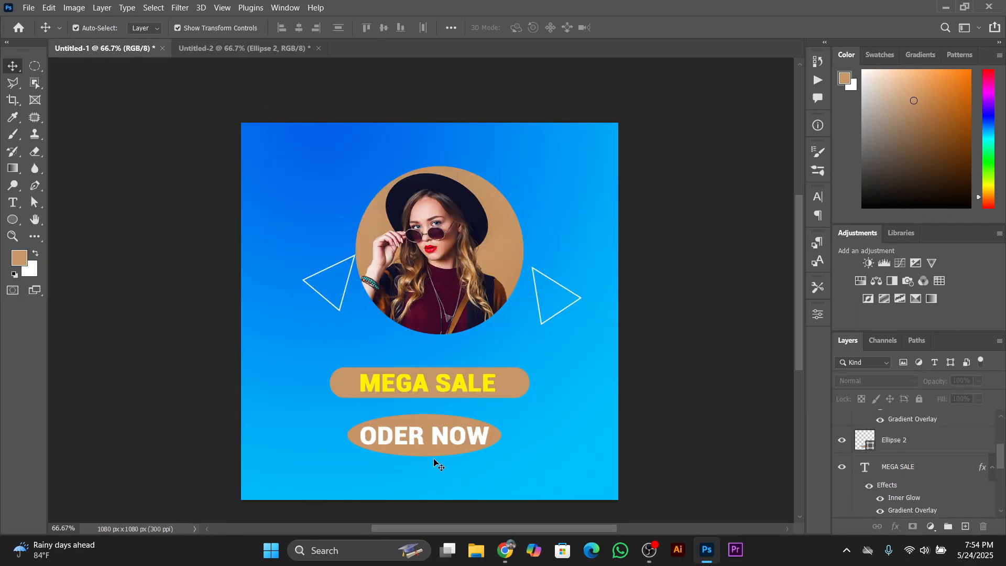
click(275, 47)
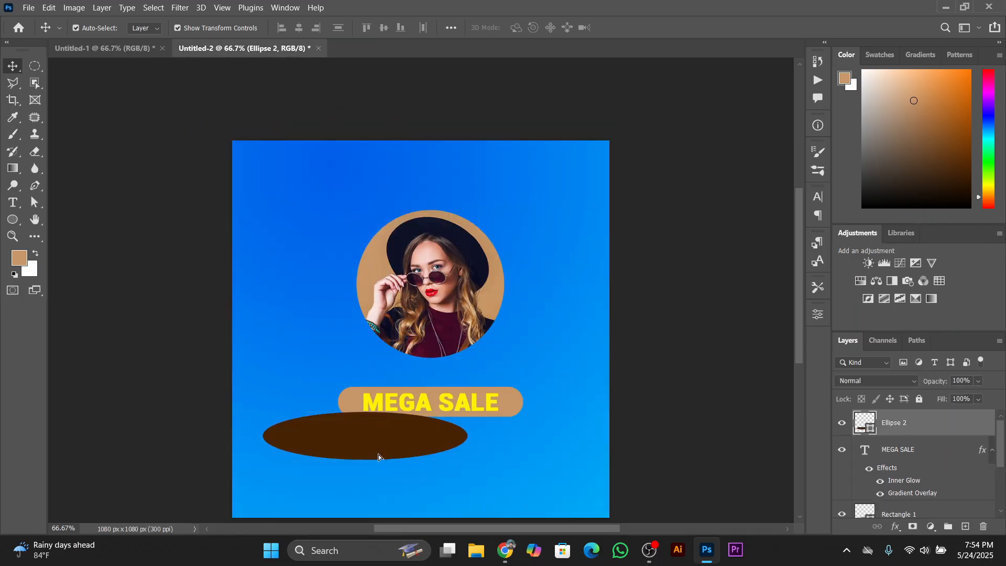
drag(378, 455, 428, 466)
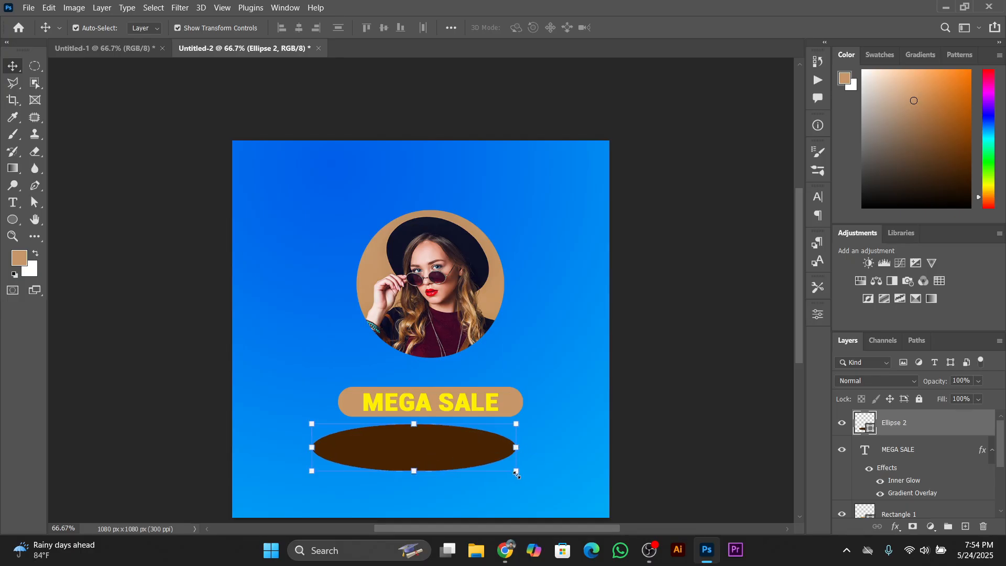
drag(517, 474, 498, 467)
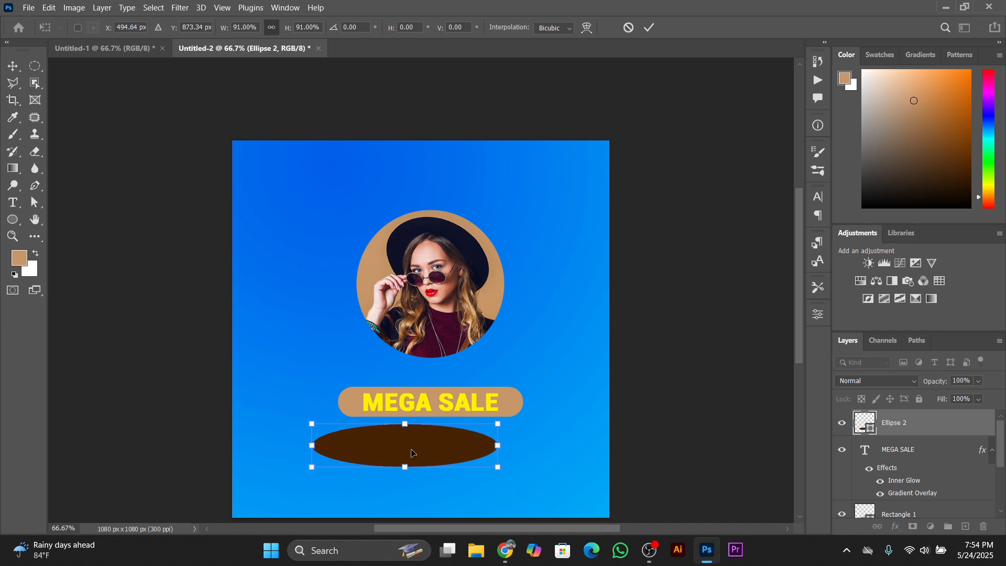
Center the ellipse beneath the MEGA SALE bar and recolor it with the tan foreground color
drag(412, 452, 437, 458)
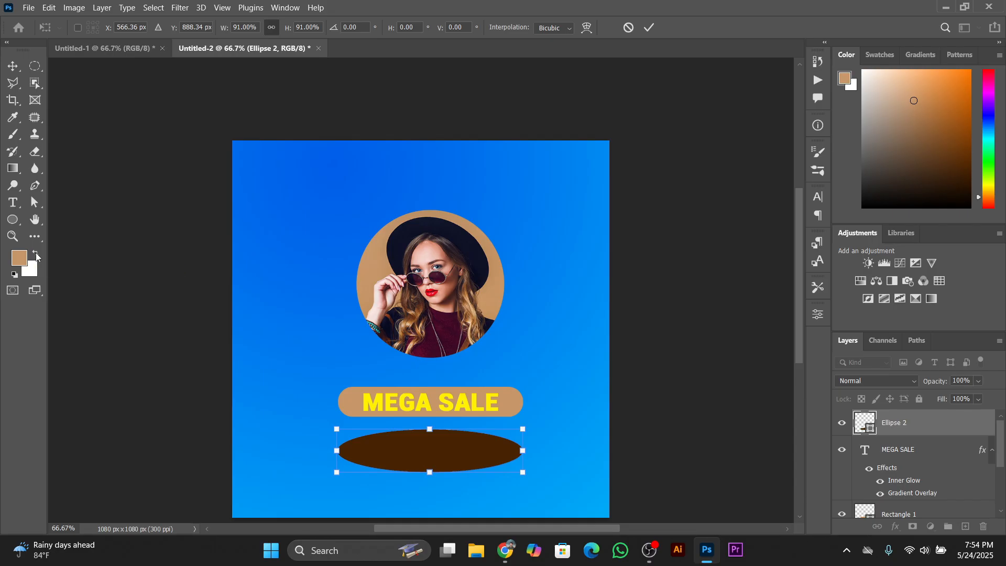
click(655, 30)
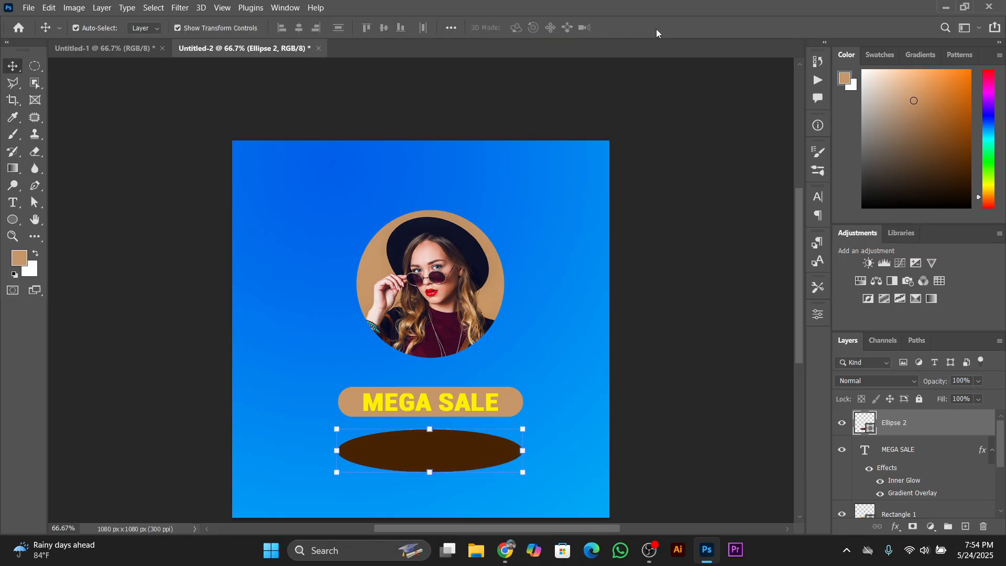
key(alt+BackSpace)
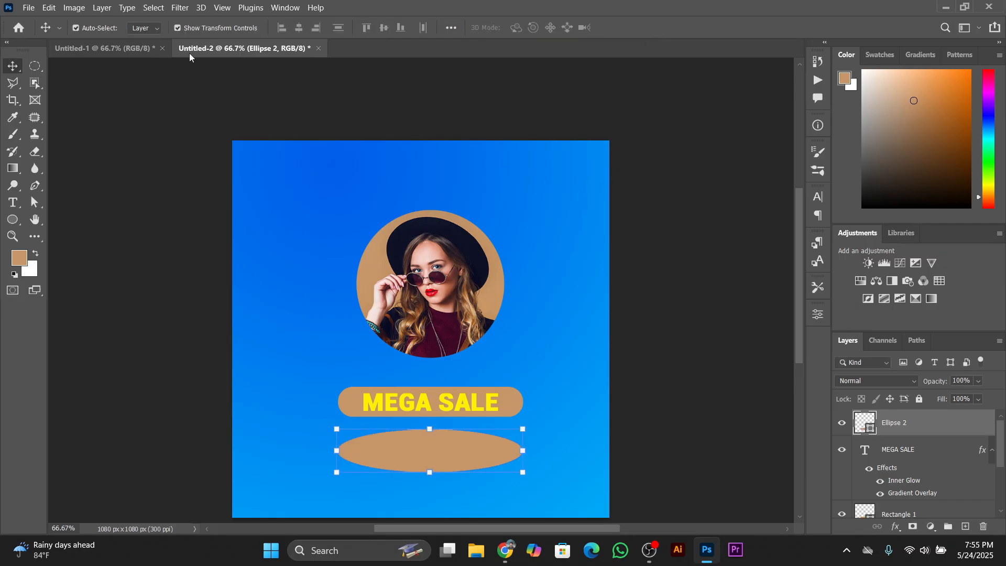
Copy the ODER NOW text layer from the Untitled-1 design onto the tan ellipse in Untitled-2
click(105, 41)
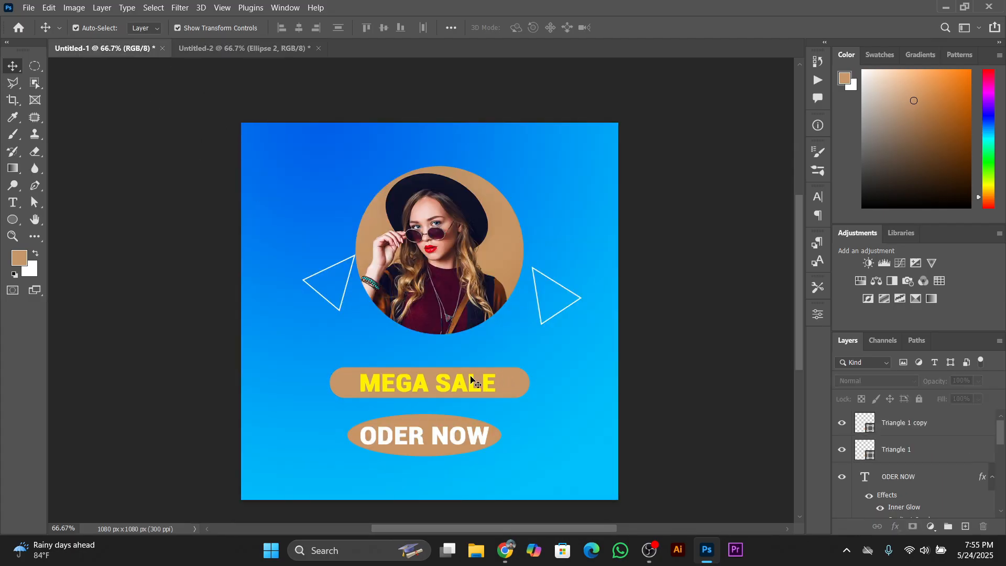
click(435, 443)
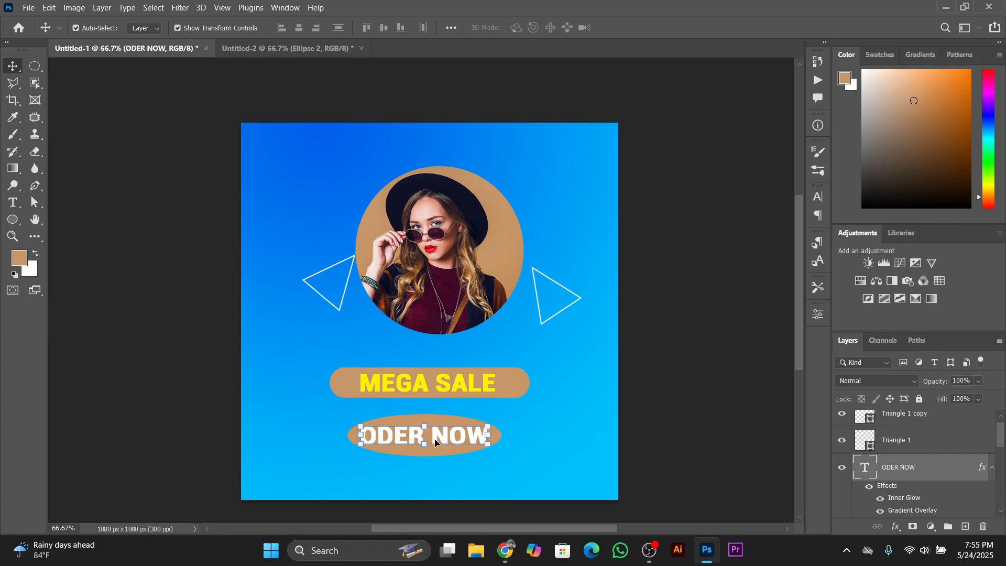
drag(439, 442, 326, 172)
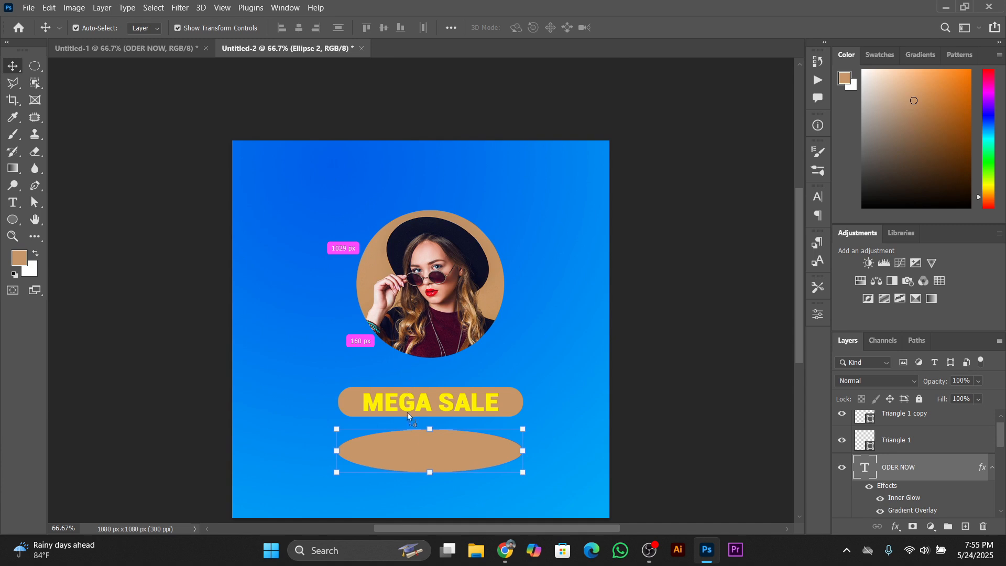
drag(411, 449, 443, 454)
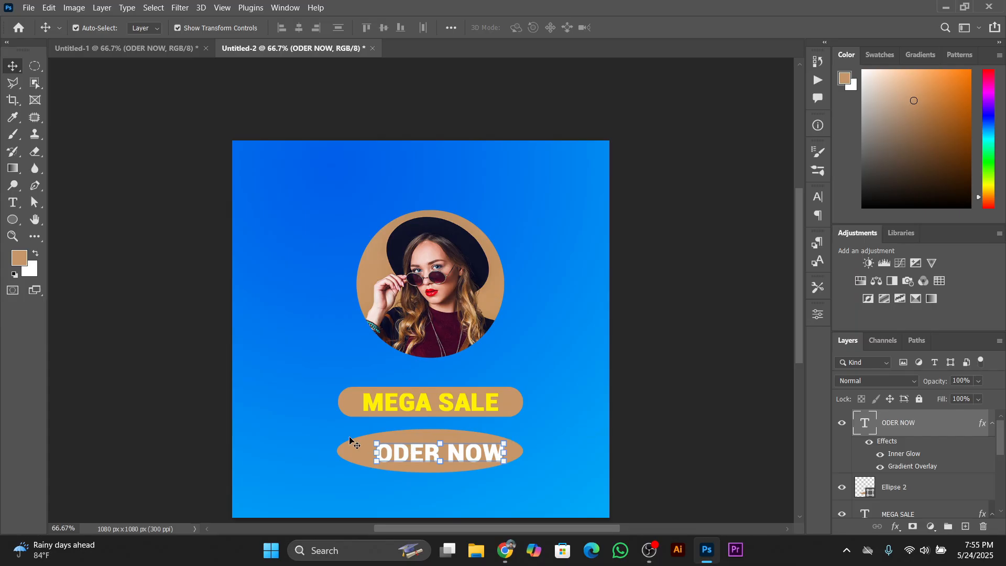
Align the ODER NOW text and the ellipse on their horizontal and vertical centers
click(357, 455)
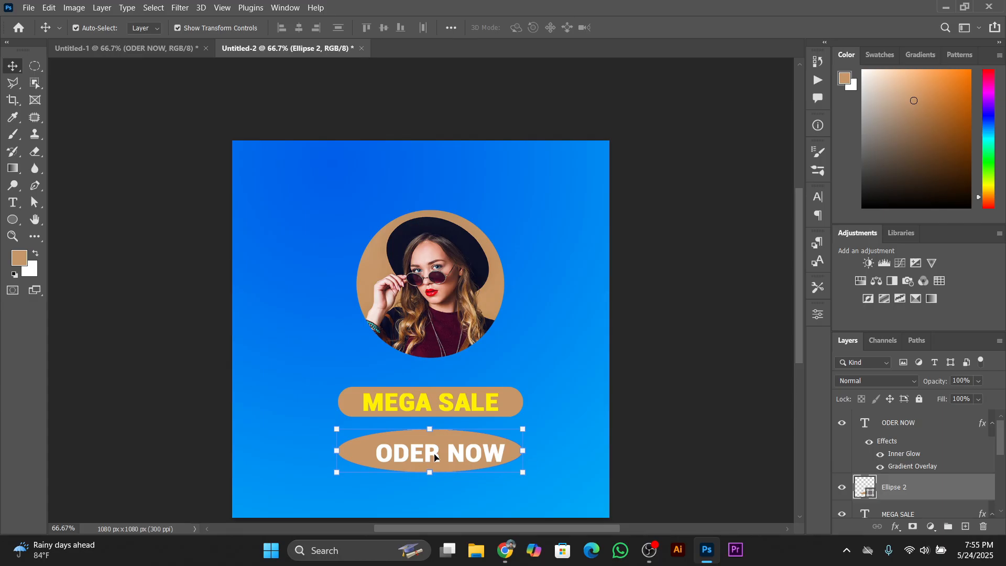
shift+click(435, 458)
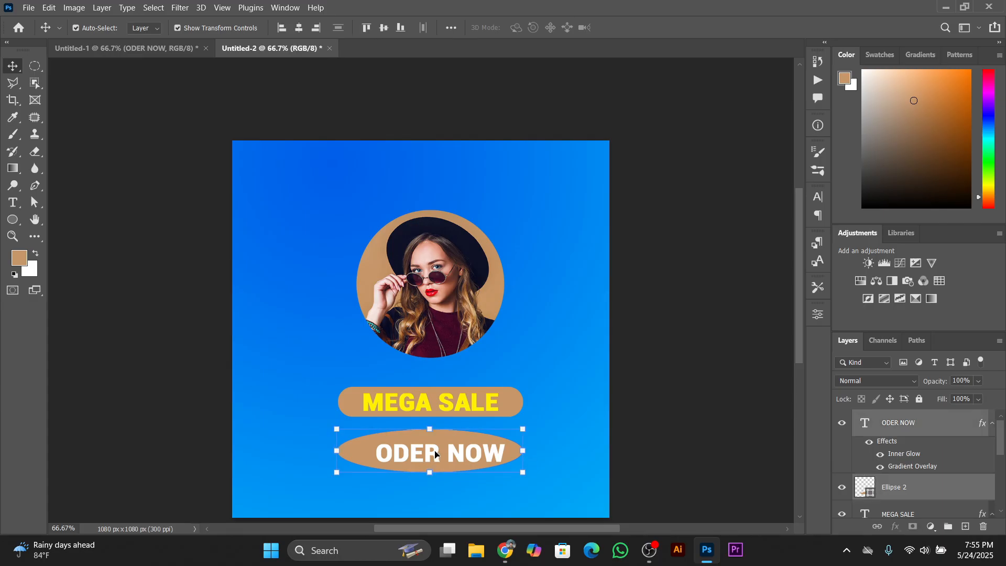
click(301, 27)
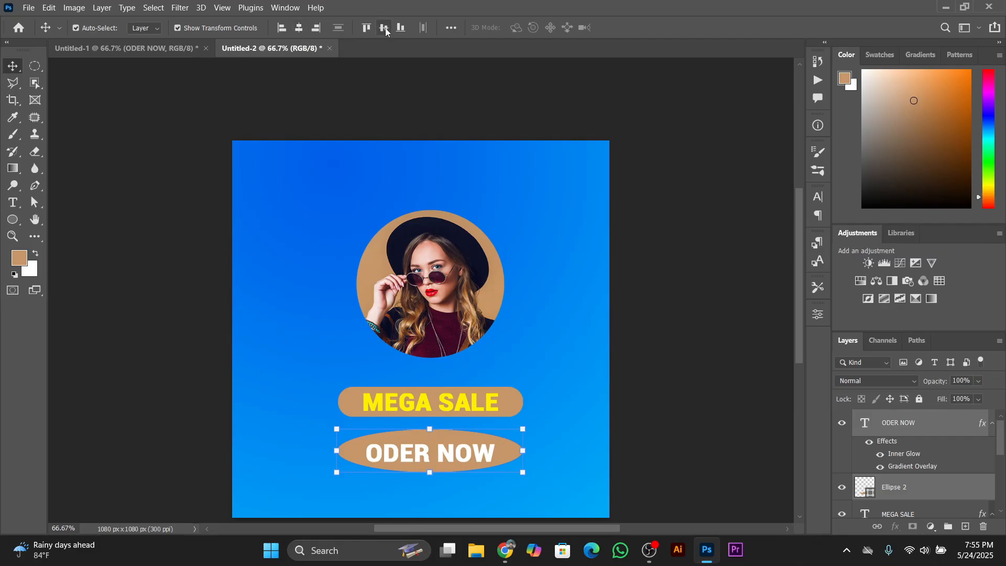
click(385, 29)
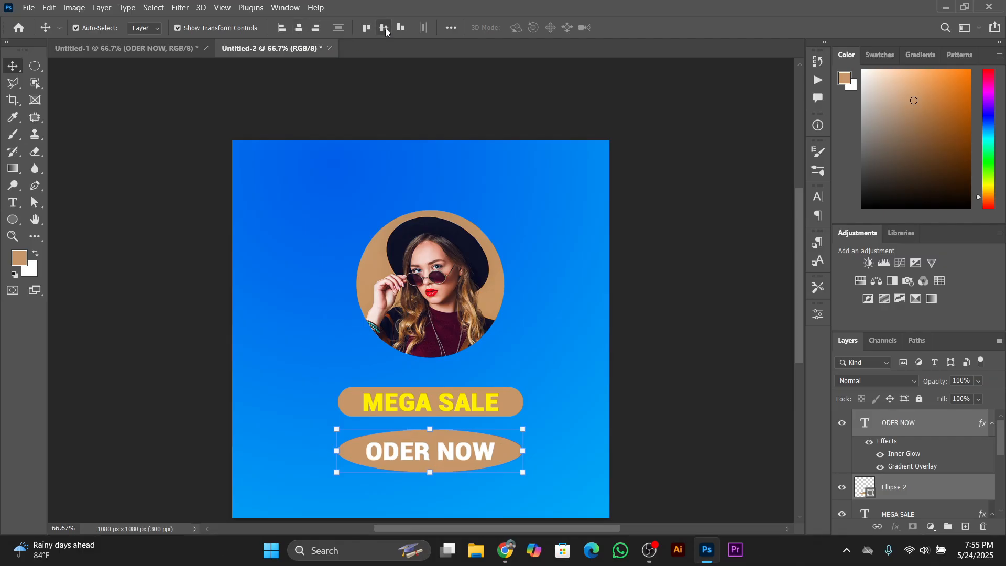
click(681, 403)
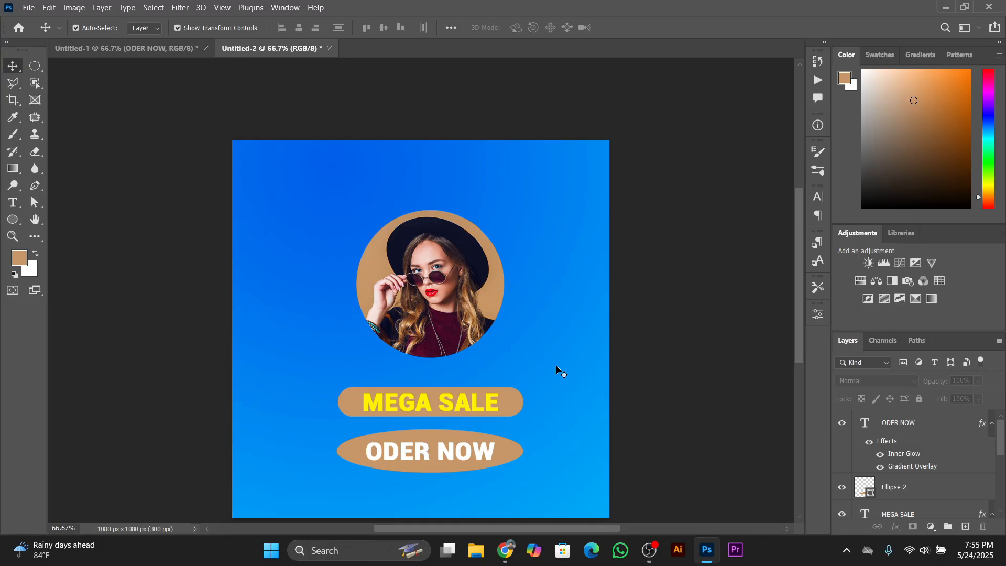
Check the triangles in the finished design, and draw a triangle about 135 × 161 px beside the lower right of the circular photo in Untitled-2
click(112, 48)
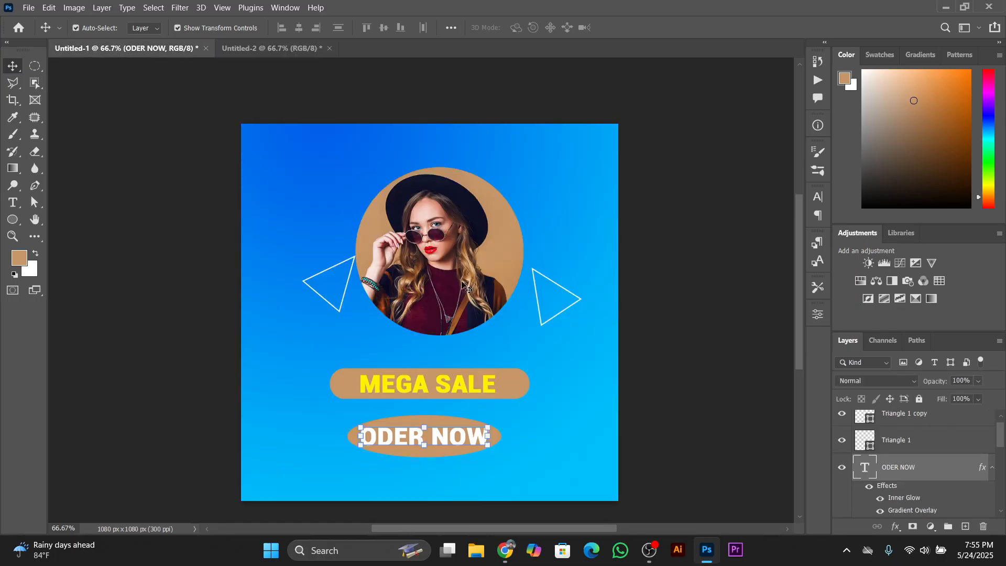
click(345, 298)
click(558, 292)
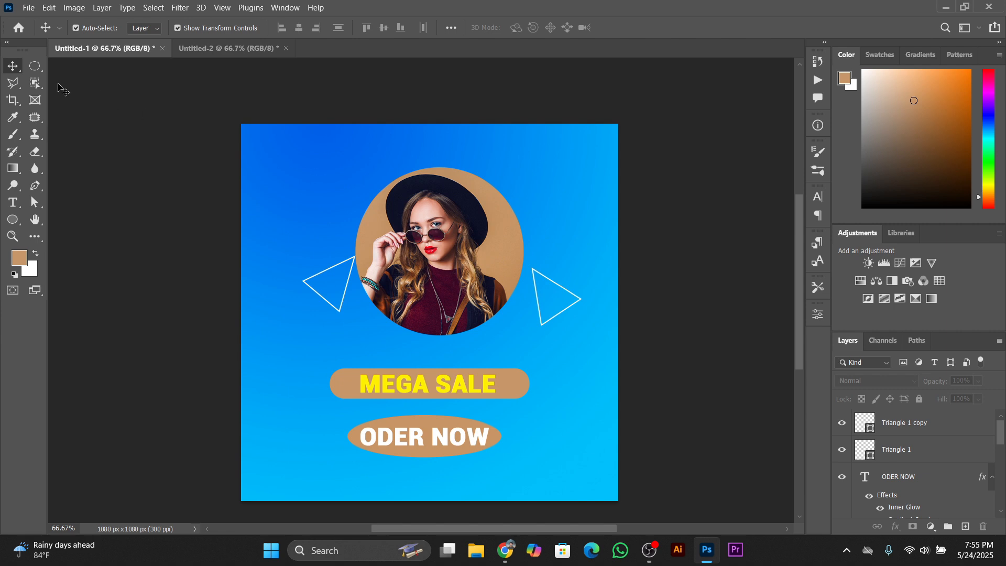
click(225, 48)
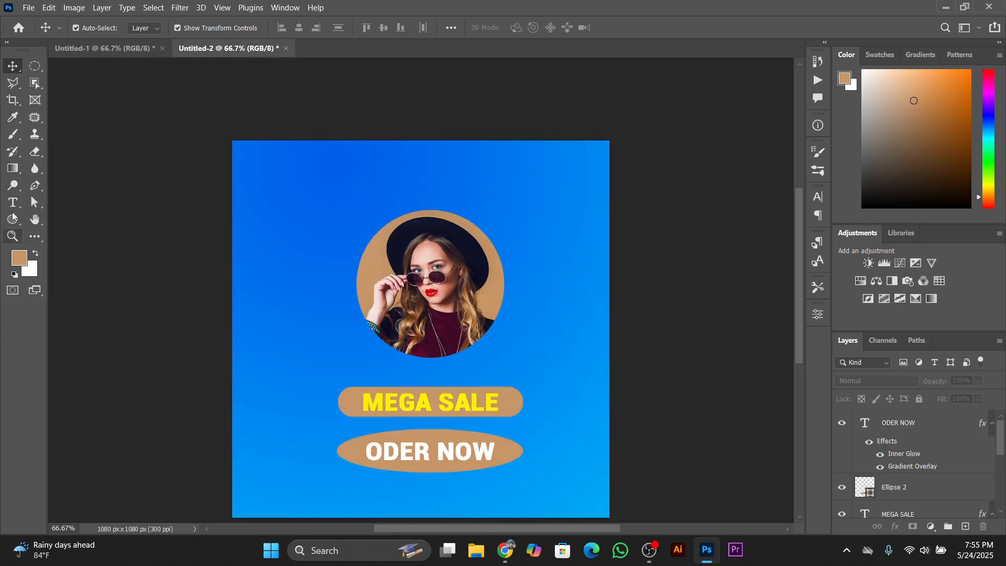
click(11, 224)
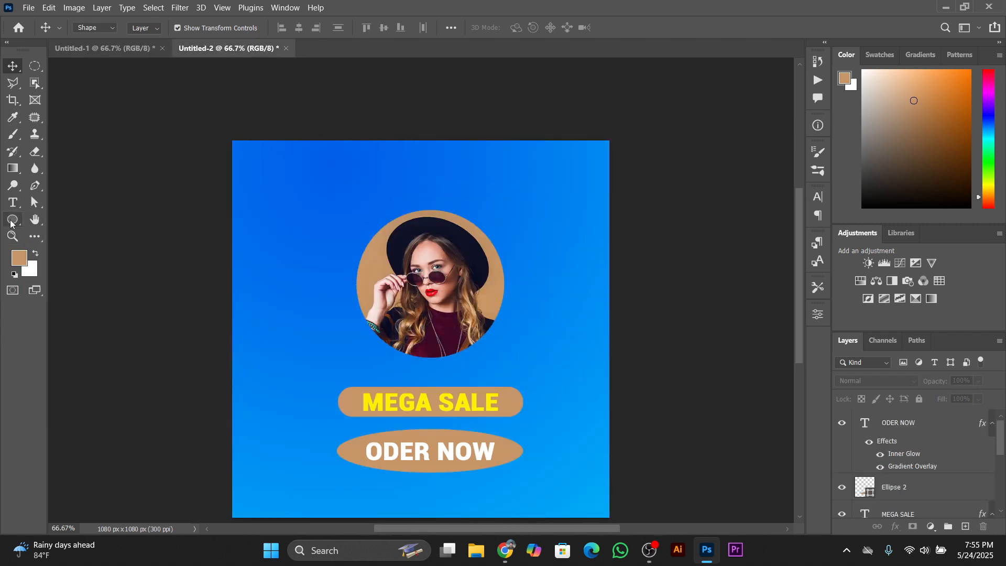
click(11, 224)
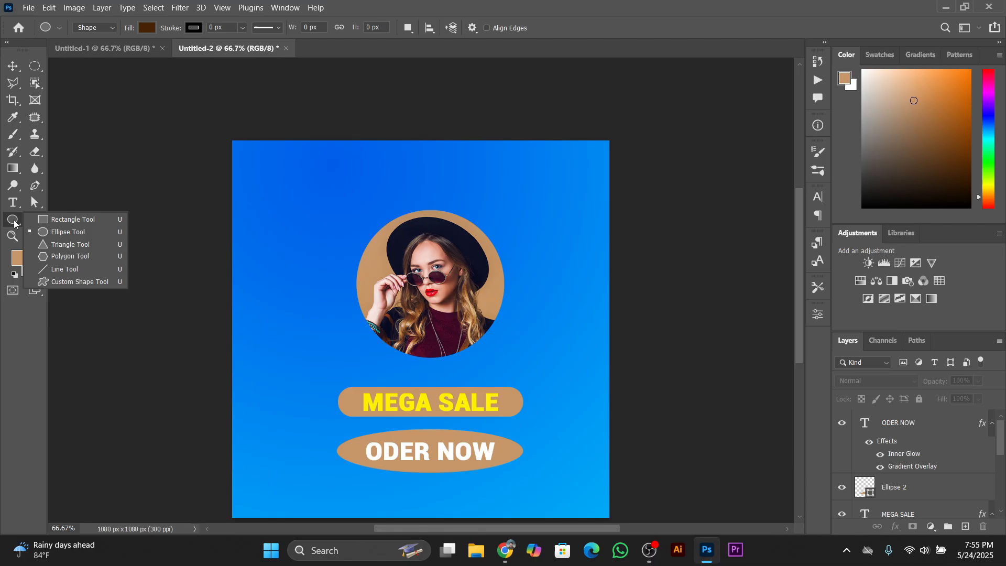
click(85, 250)
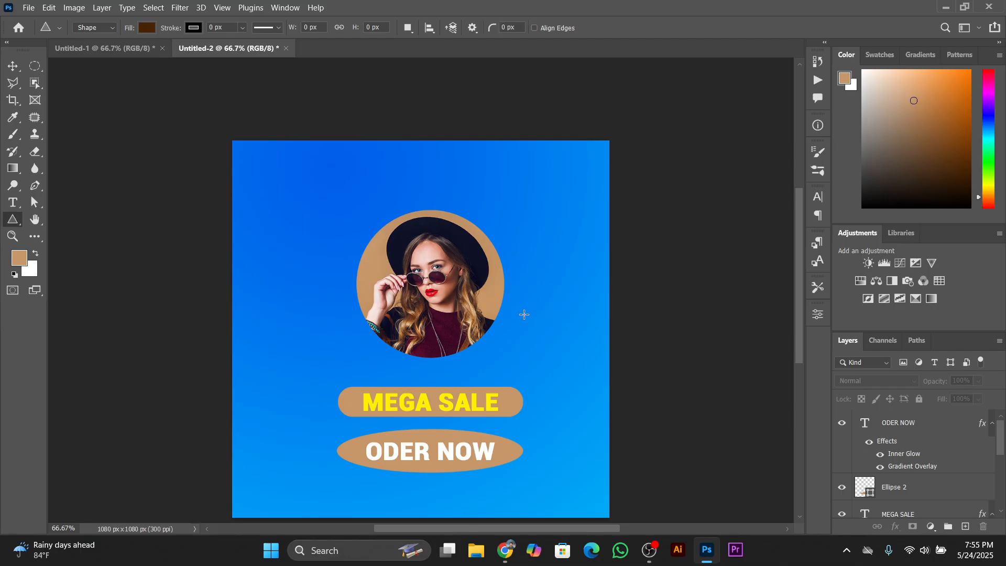
drag(522, 318, 569, 372)
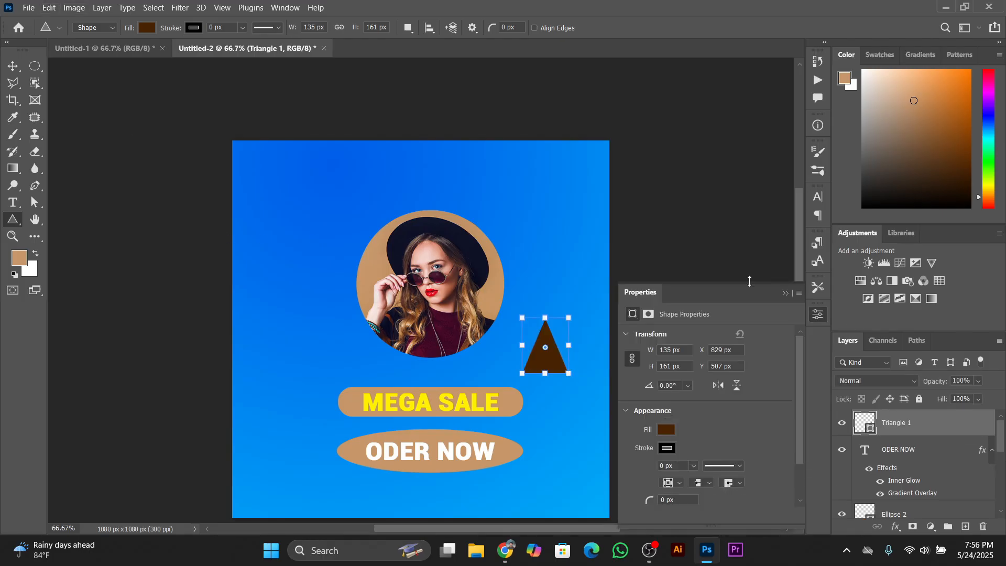
Remove the fill color of the new triangle
click(670, 431)
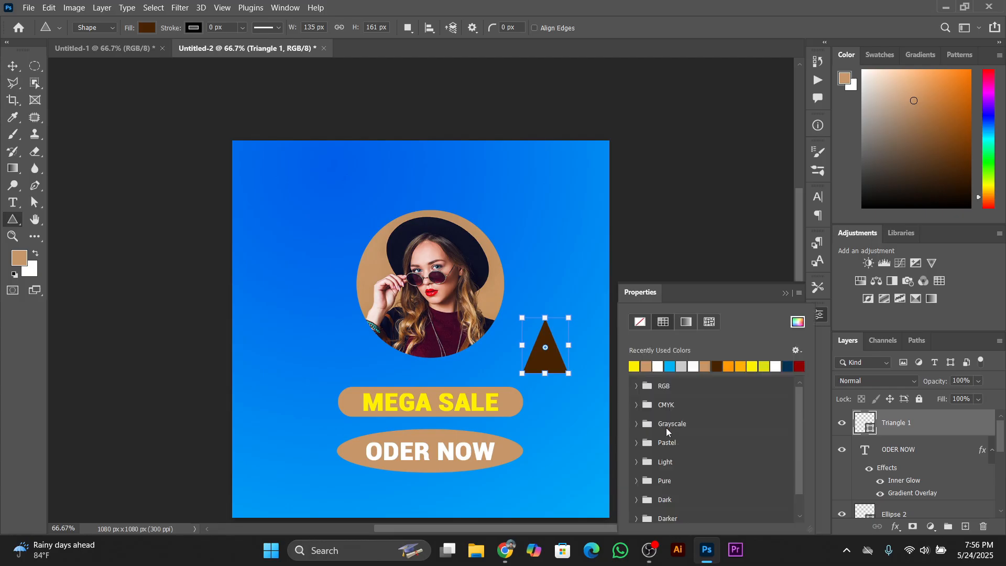
click(641, 322)
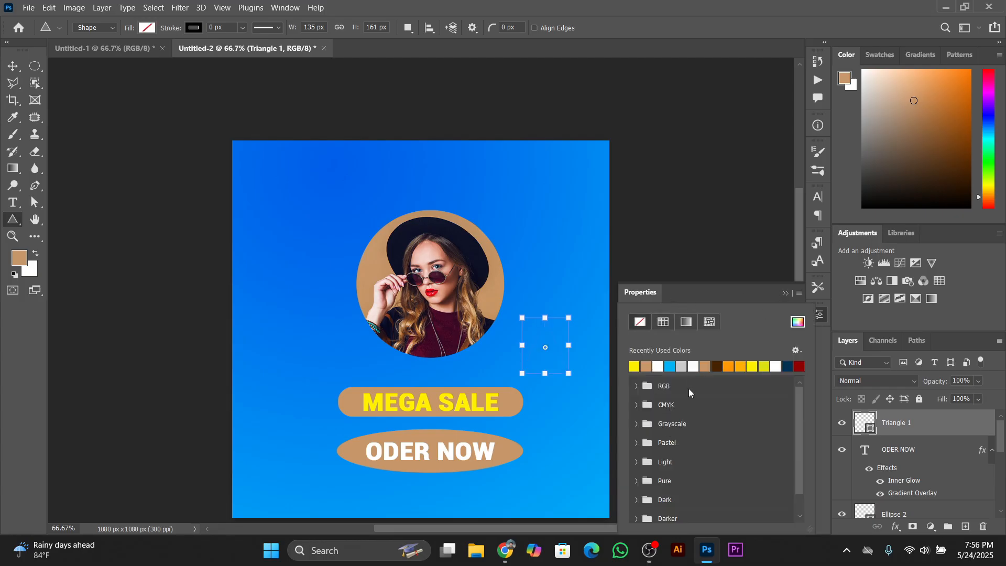
click(719, 298)
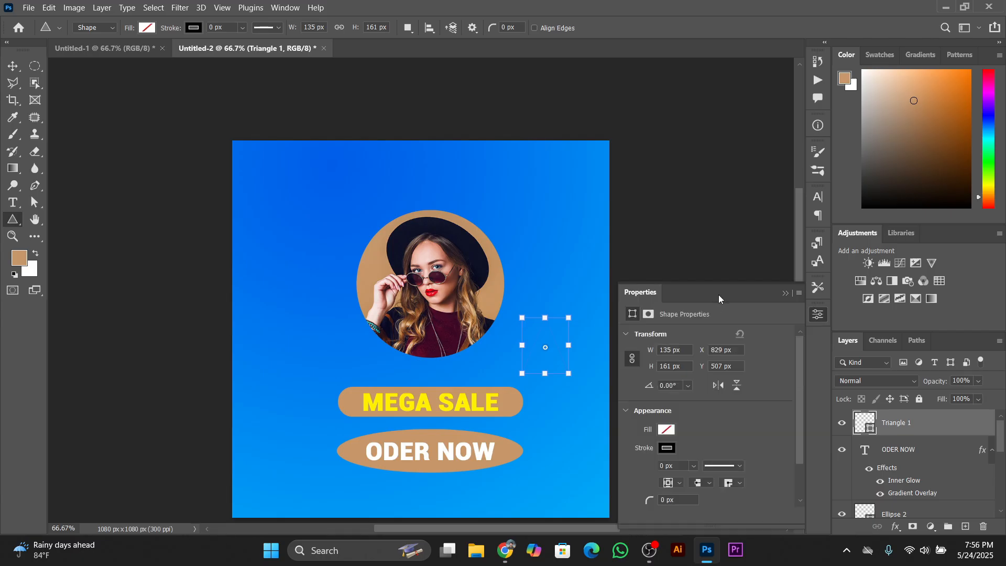
Set the triangle's stroke width to 4 px and deselect it to check the outline
click(667, 449)
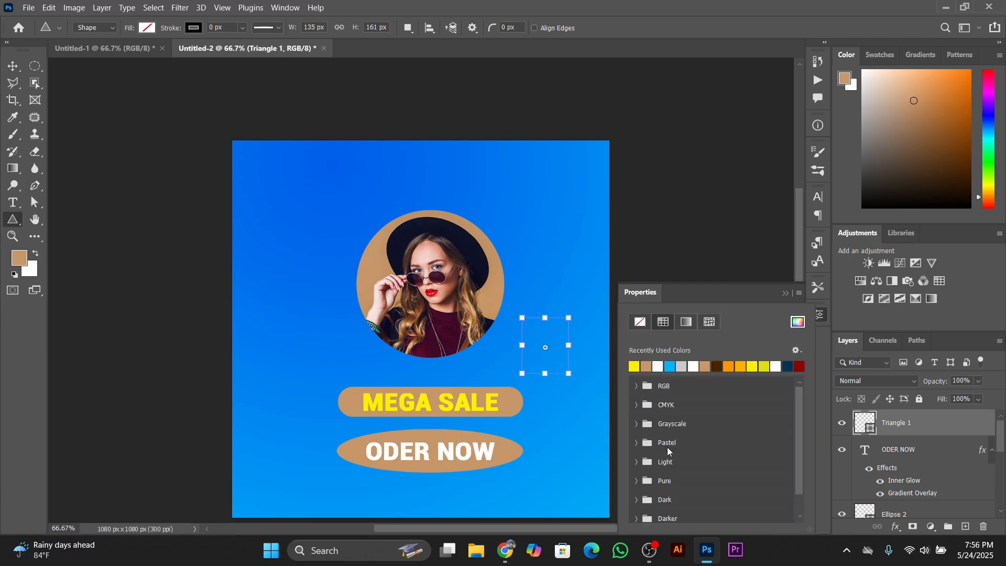
click(709, 300)
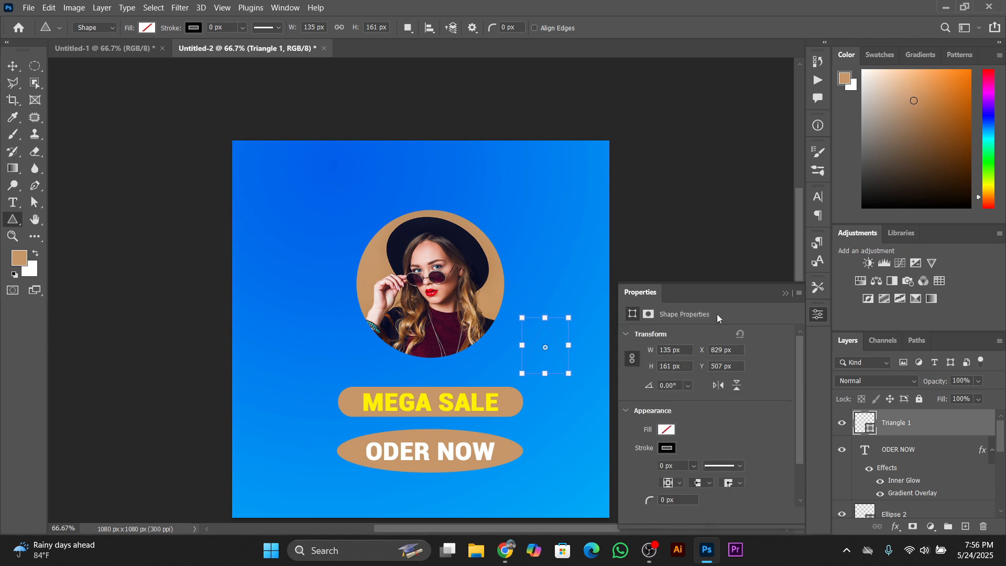
click(690, 464)
drag(701, 482, 703, 482)
drag(704, 482, 706, 483)
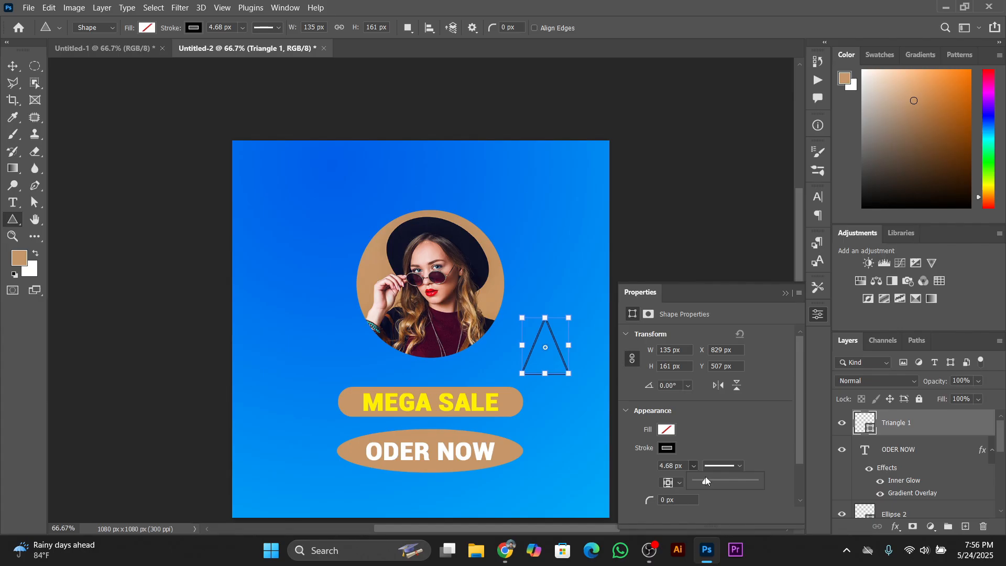
click(655, 465)
text(4px)
key(Return)
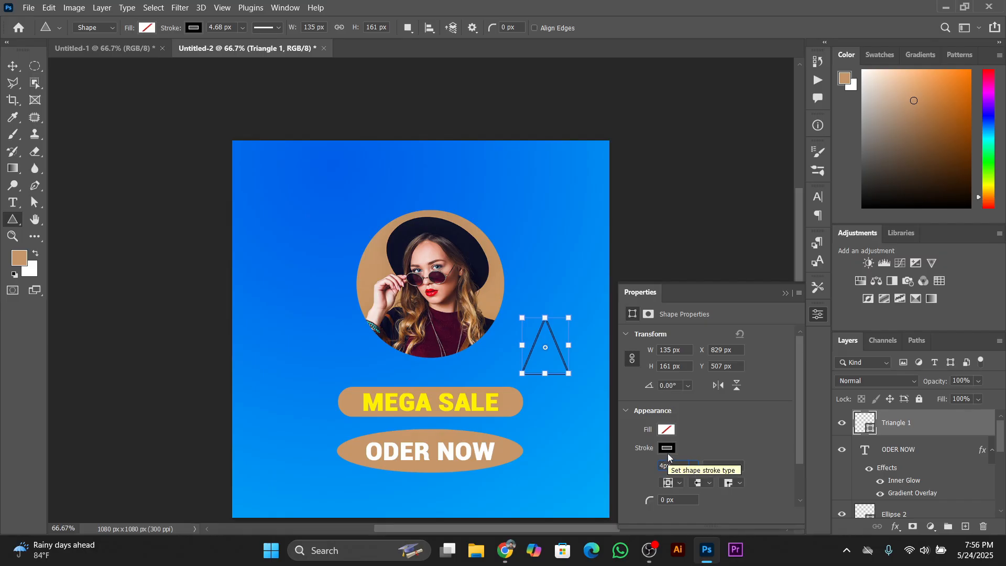
click(785, 293)
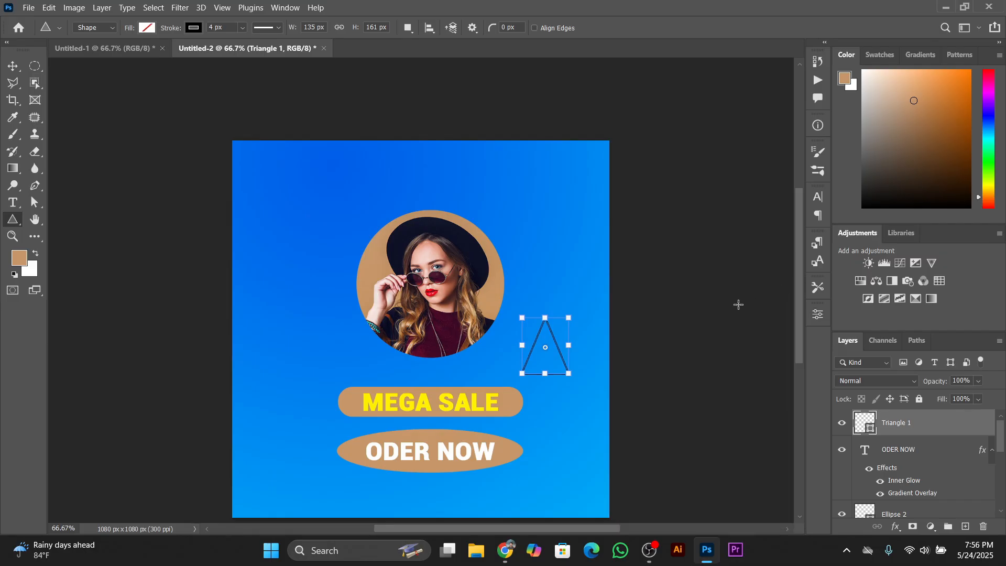
click(13, 66)
click(674, 394)
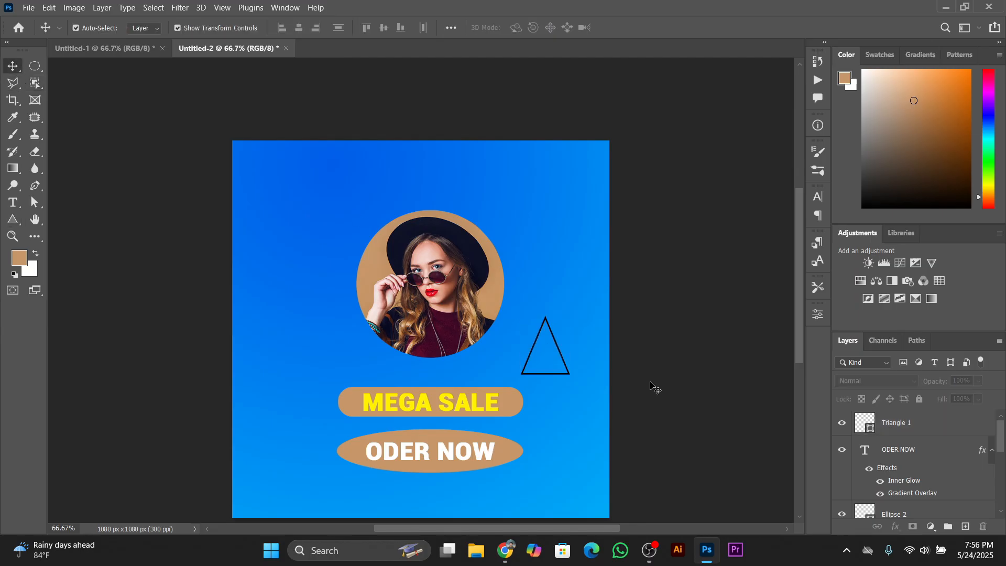
click(565, 368)
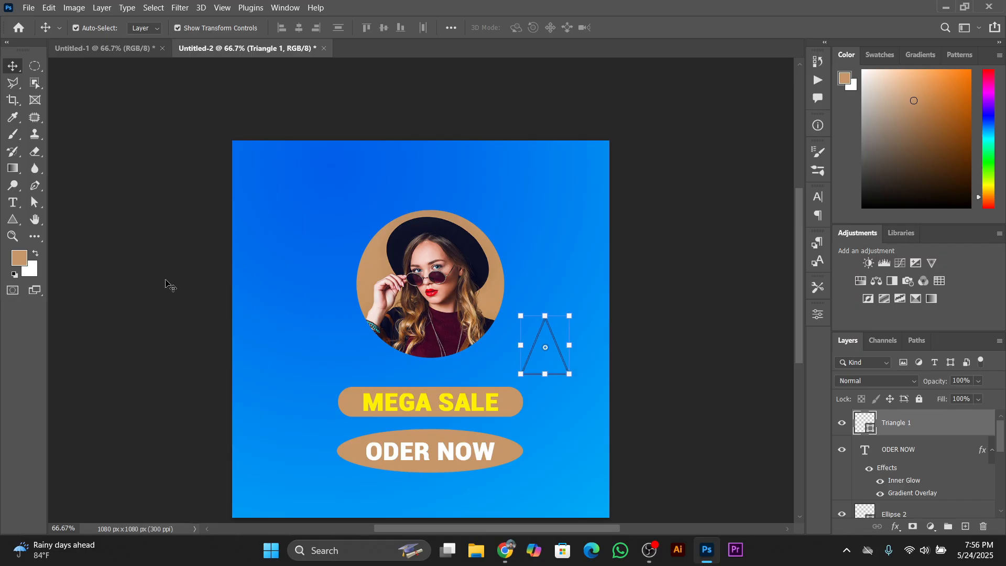
click(565, 359)
click(564, 362)
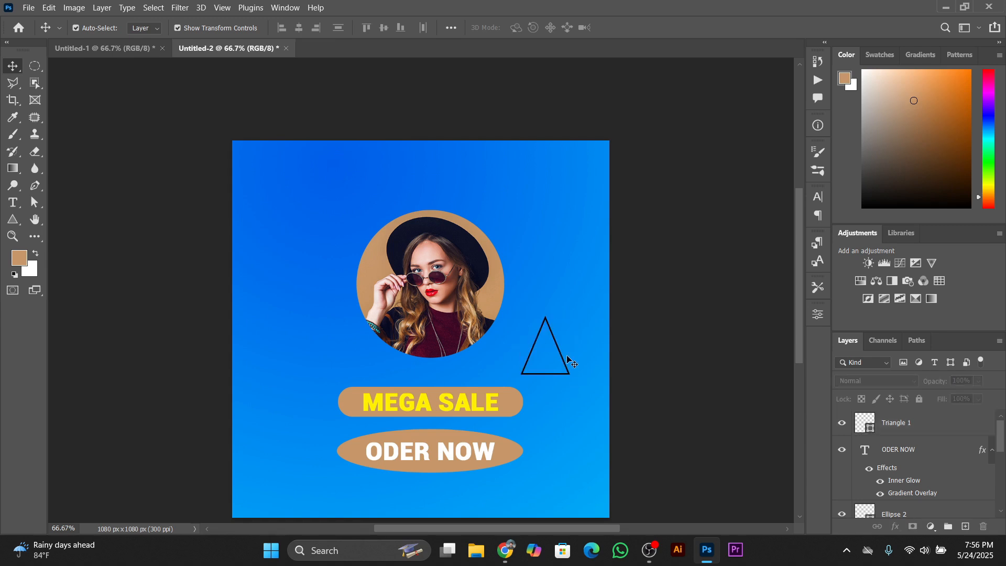
drag(580, 304, 716, 377)
key(ctrl)
click(908, 429)
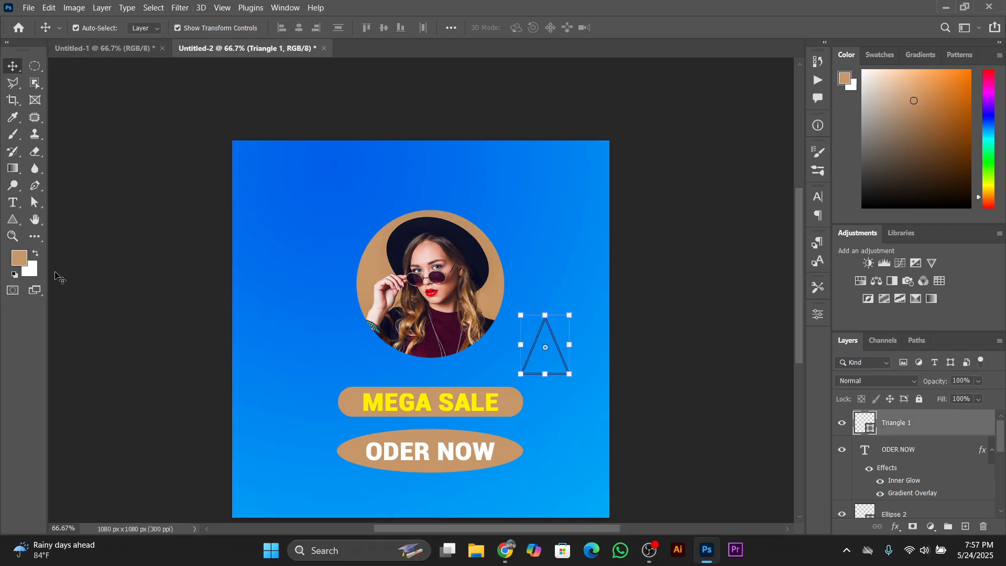
key(ctrl)
click(655, 316)
click(569, 370)
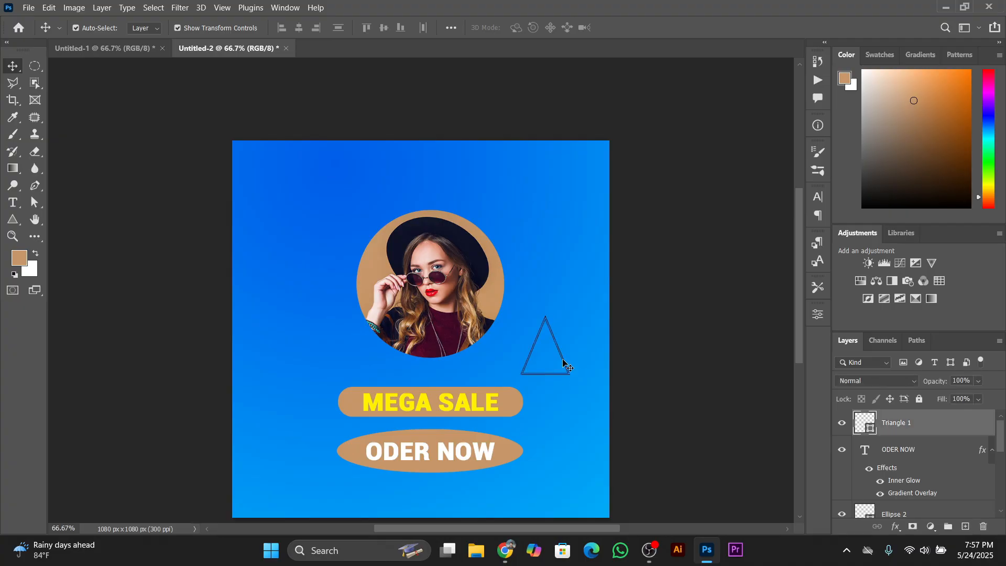
double_click(906, 423)
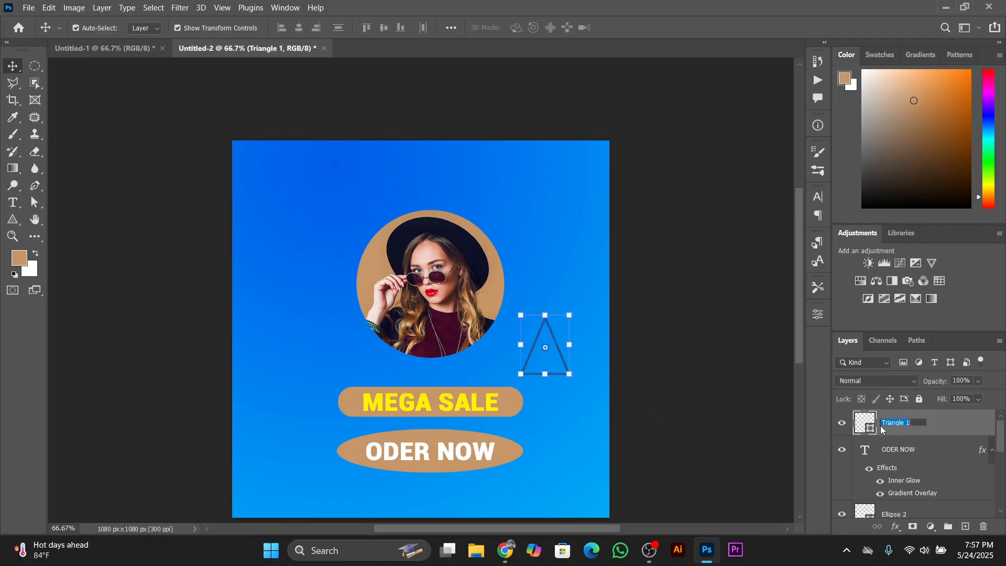
click(876, 427)
double_click(875, 427)
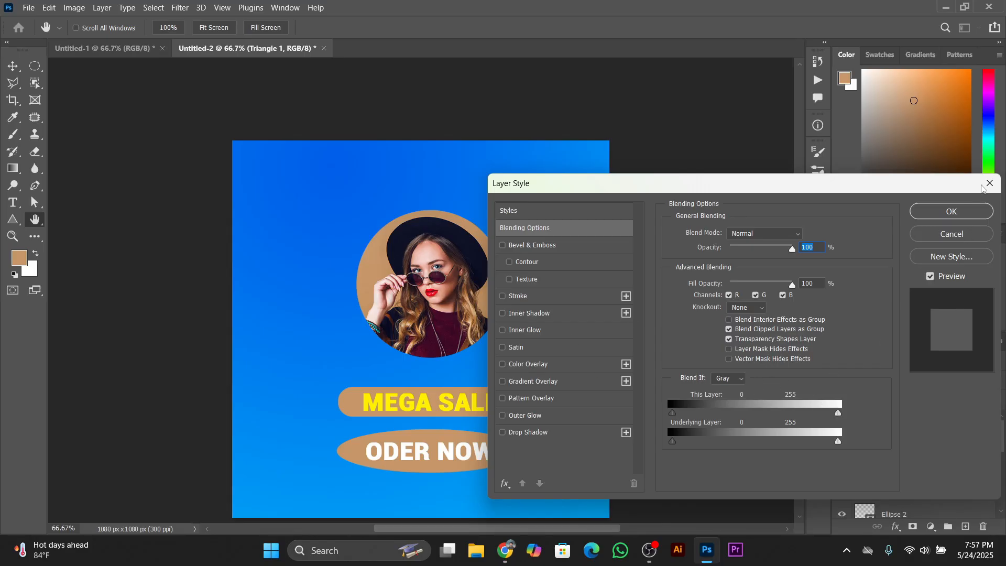
click(951, 215)
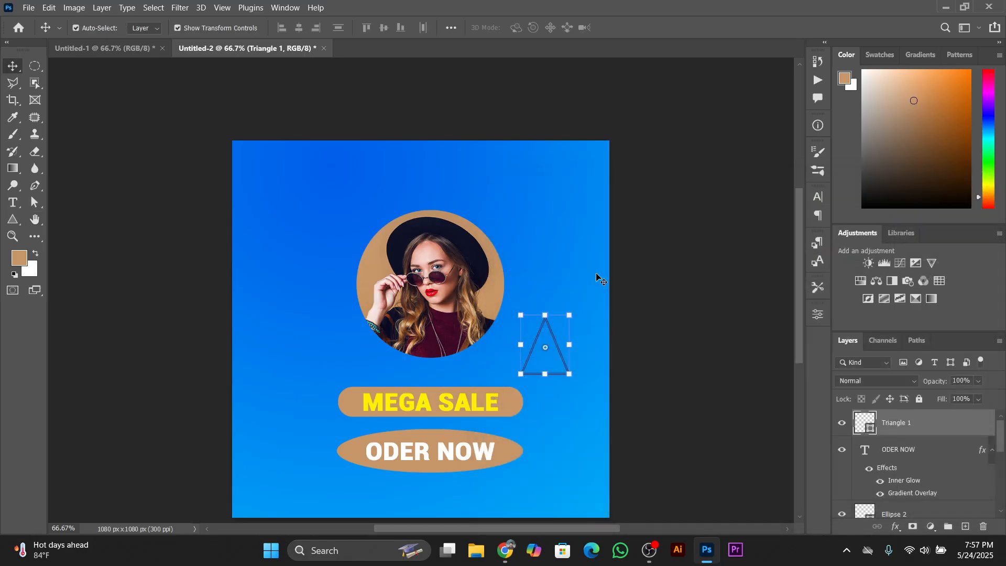
Delete the black outlined triangle and draw a new triangle about 151 × 138 px beside the lower right of the circular photo
key(Delete)
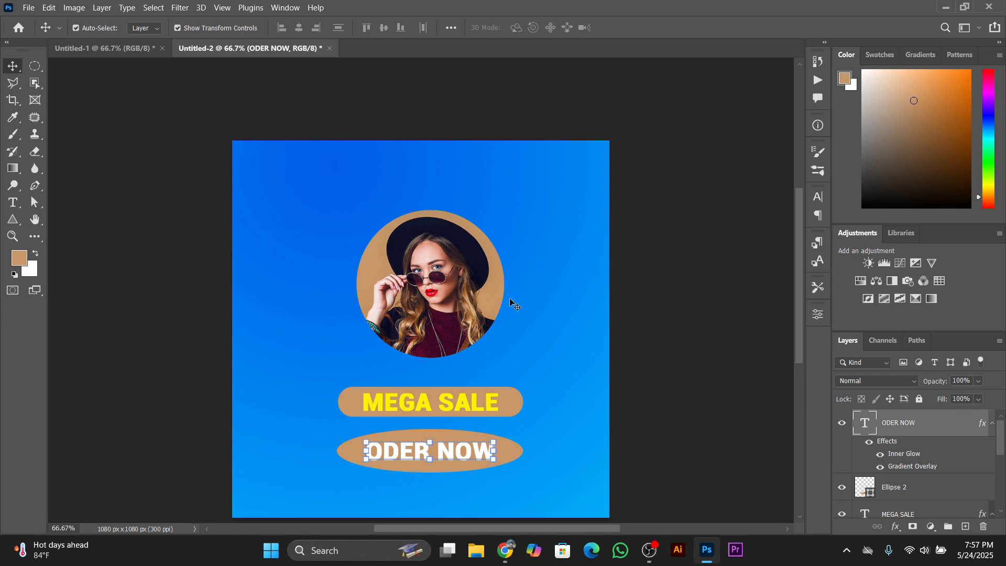
click(697, 359)
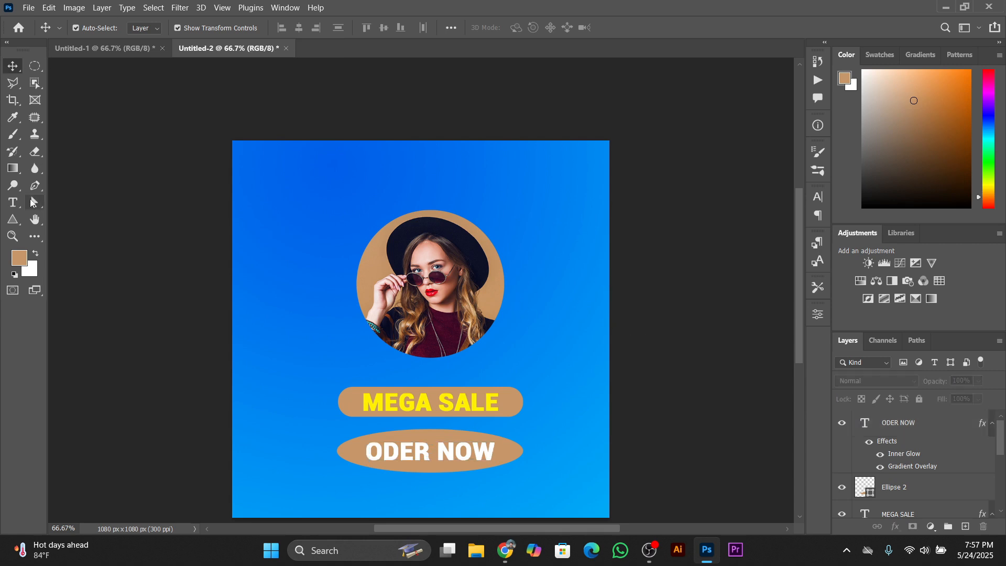
click(13, 220)
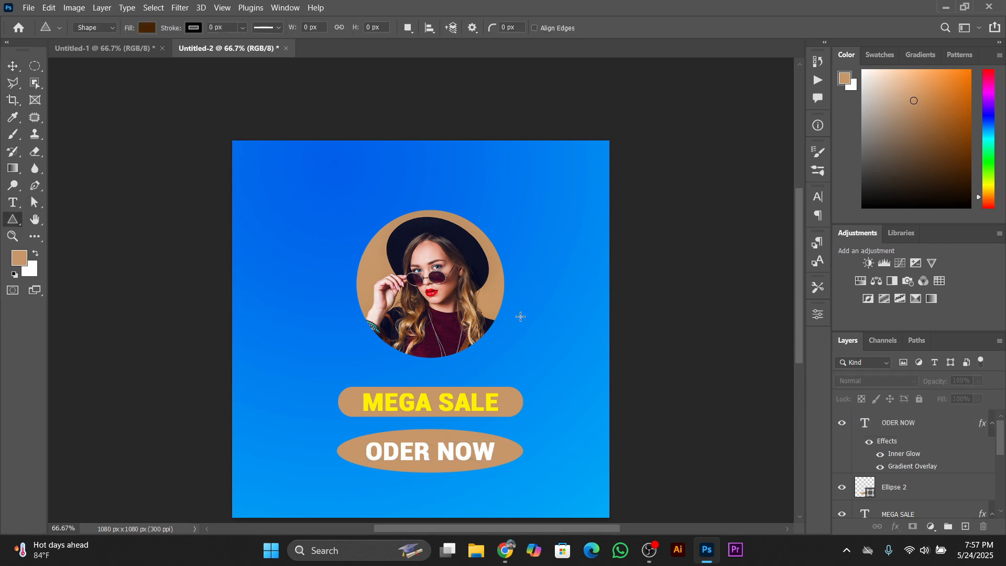
drag(521, 317, 572, 364)
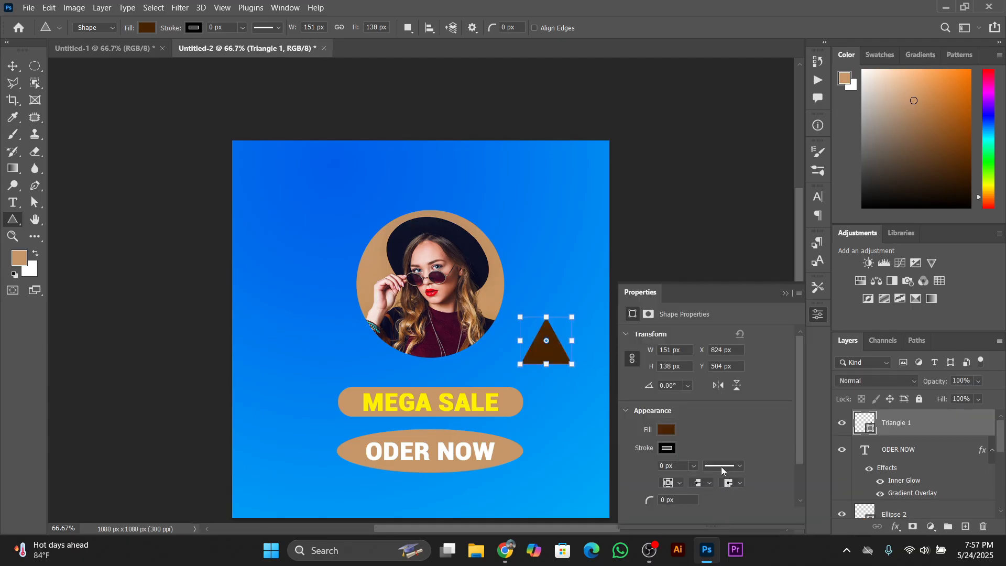
Set the new triangle's stroke to white with a width of 4 px
click(667, 448)
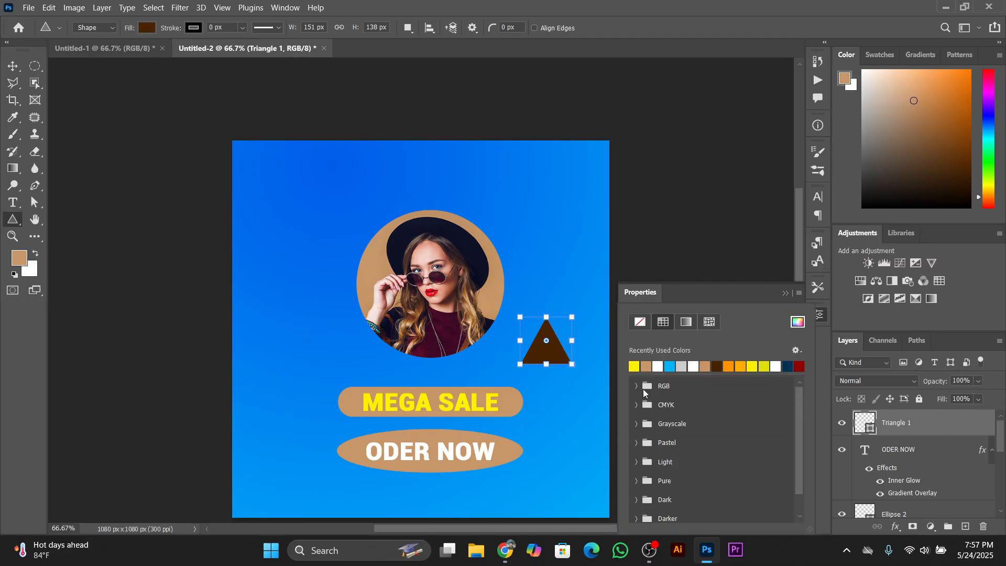
click(657, 365)
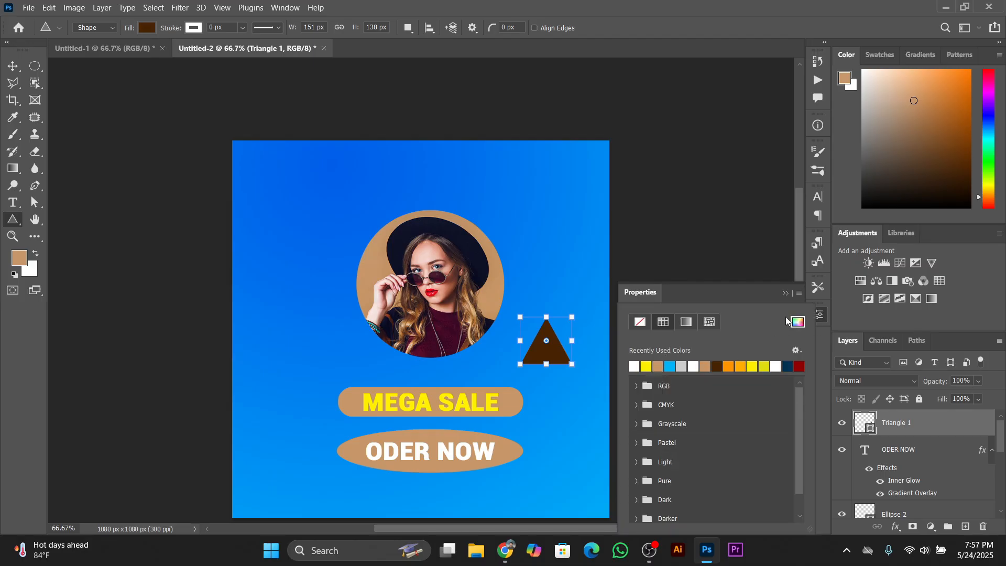
click(743, 291)
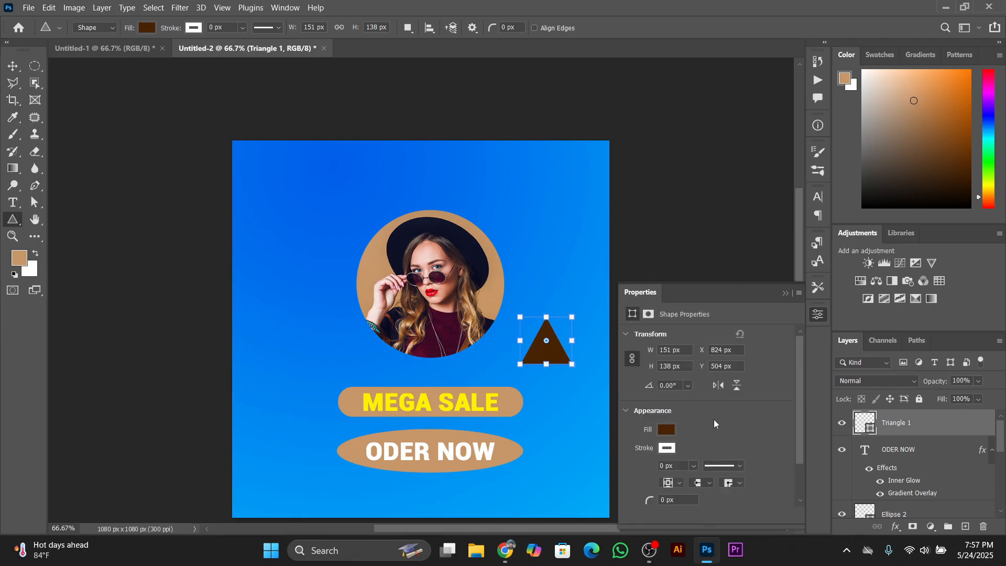
drag(672, 466, 646, 466)
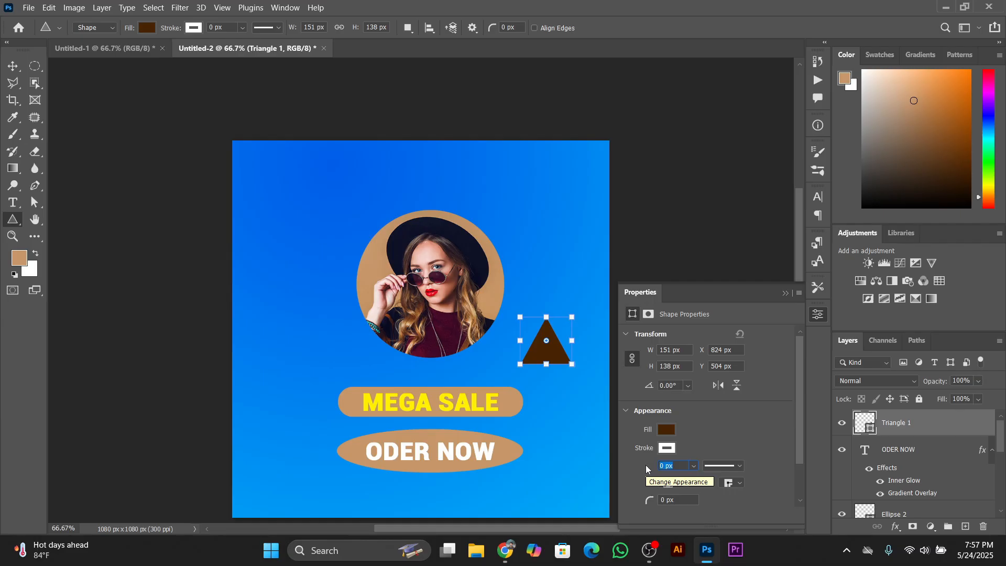
text(4)
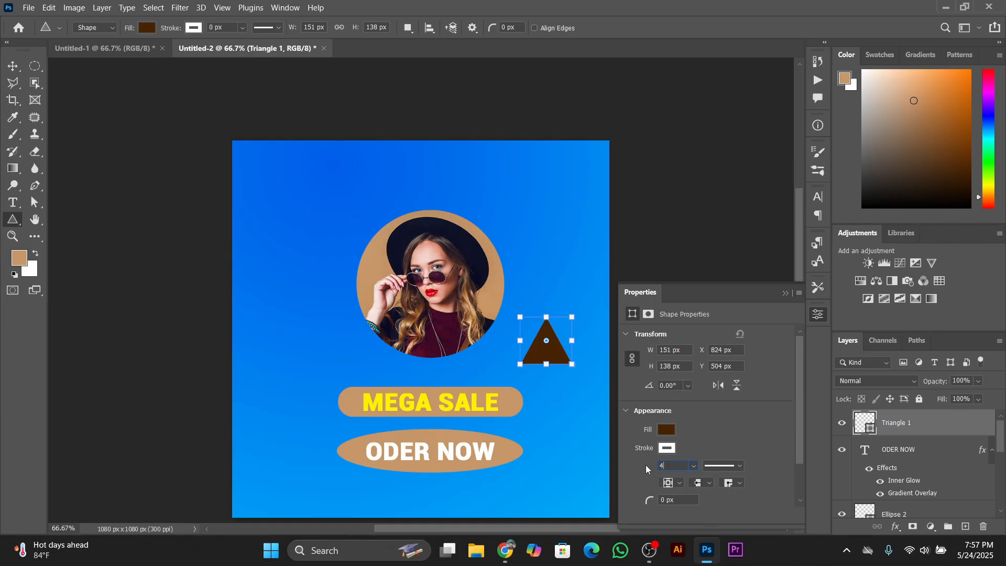
key(Return)
Remove the triangle's fill color, deselect the shape and collapse its properties
click(669, 430)
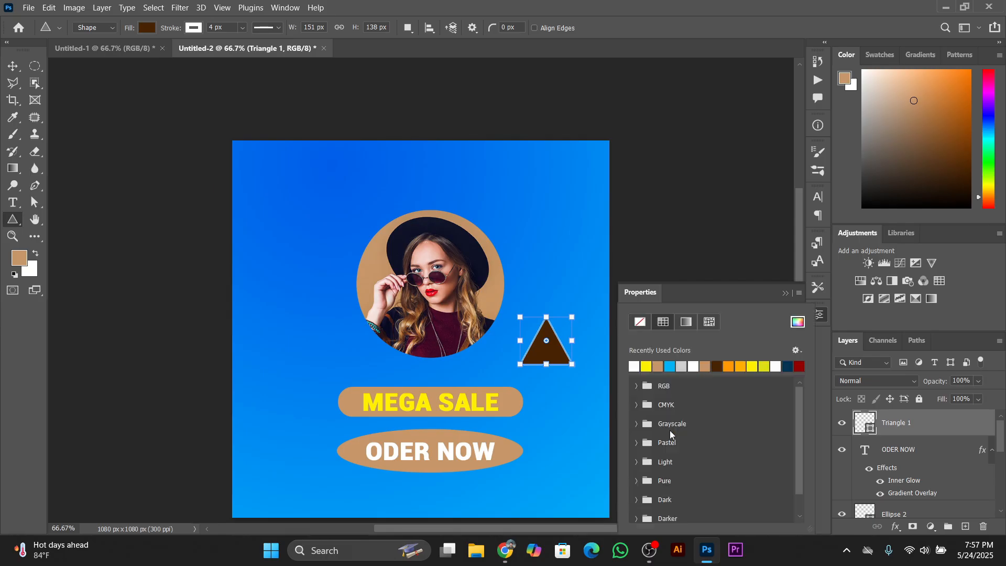
click(638, 326)
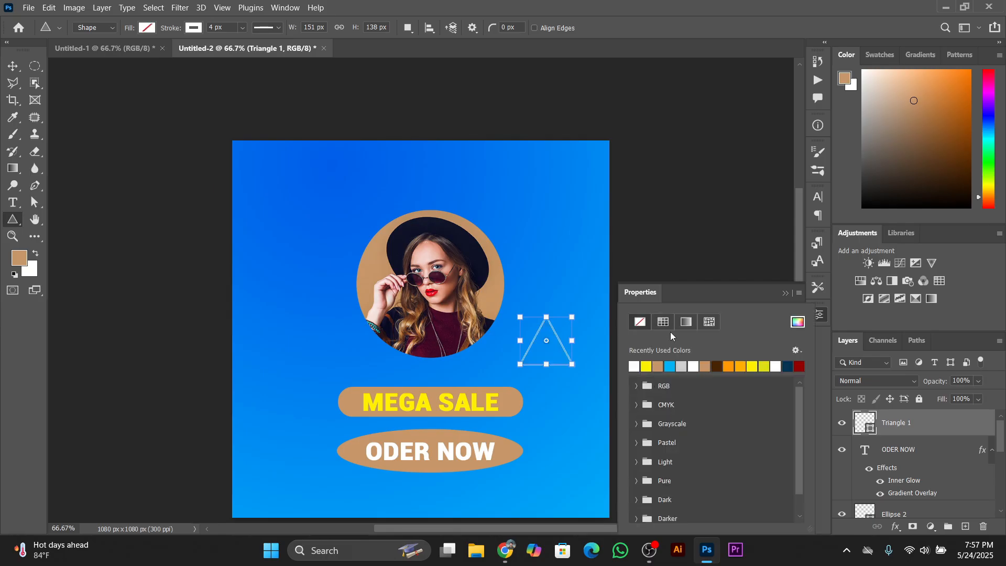
click(749, 298)
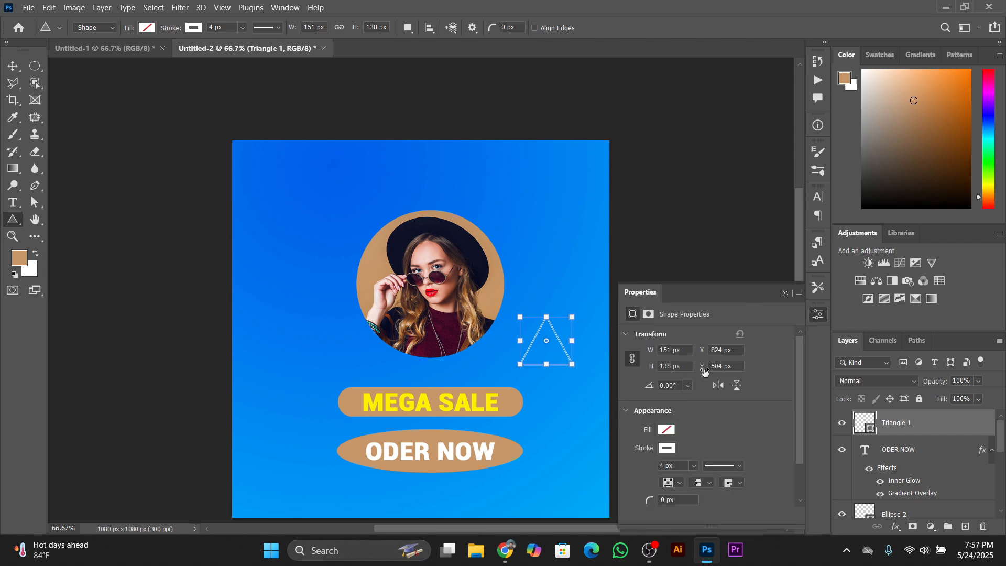
key(Return)
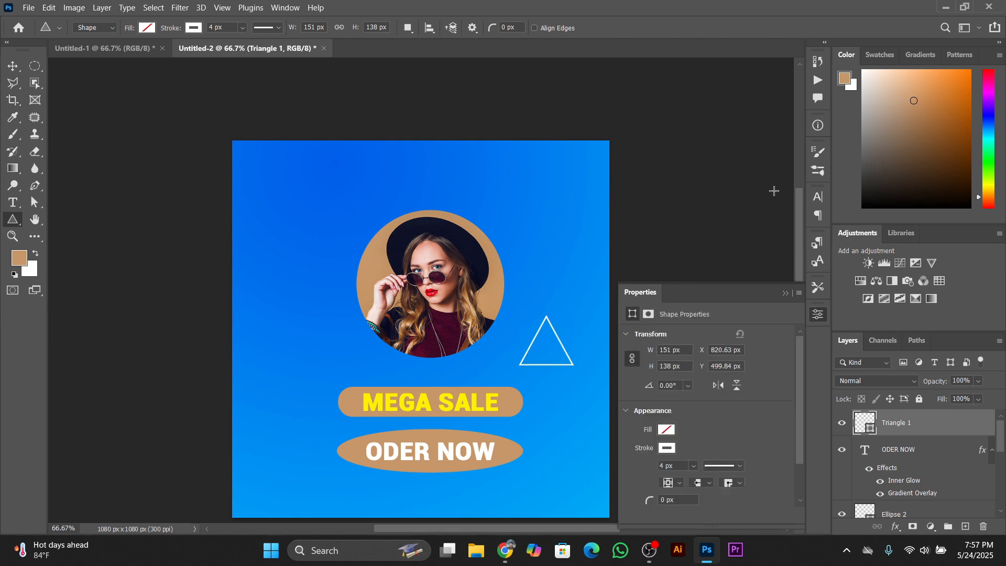
click(13, 66)
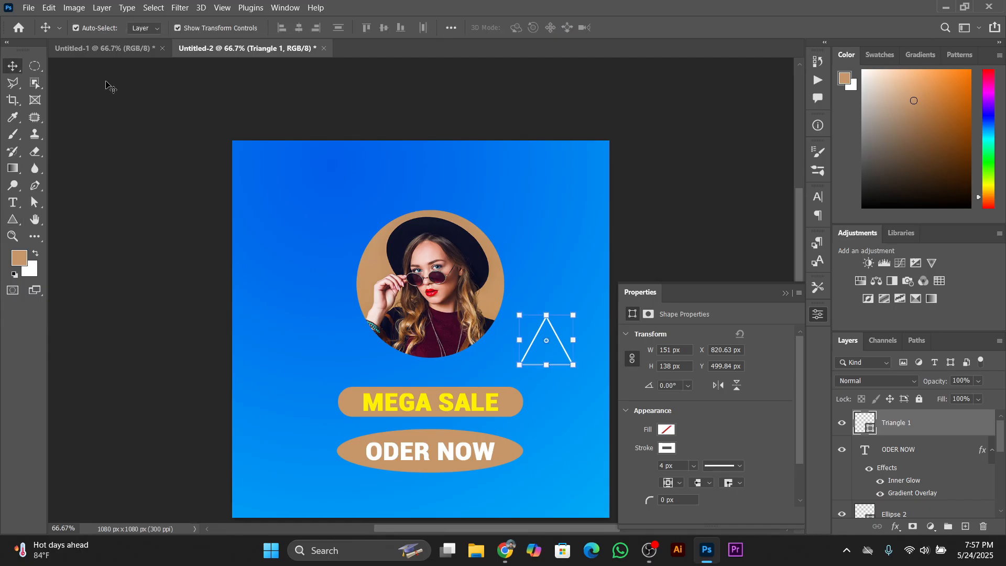
click(750, 232)
click(784, 294)
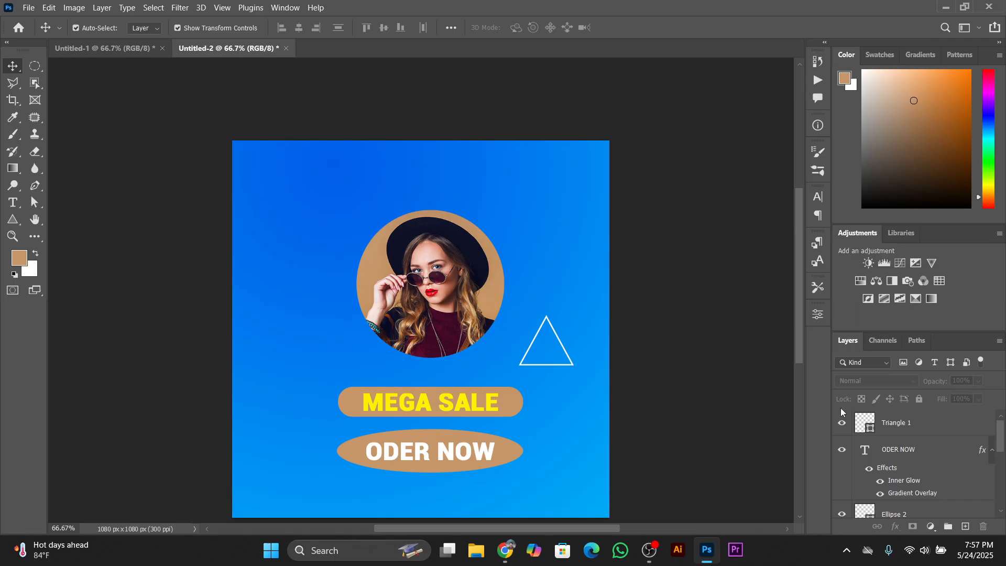
Place a copy of the white triangle left of the circular photo, rotate it about 43.5° and move it closer to the photo
click(880, 422)
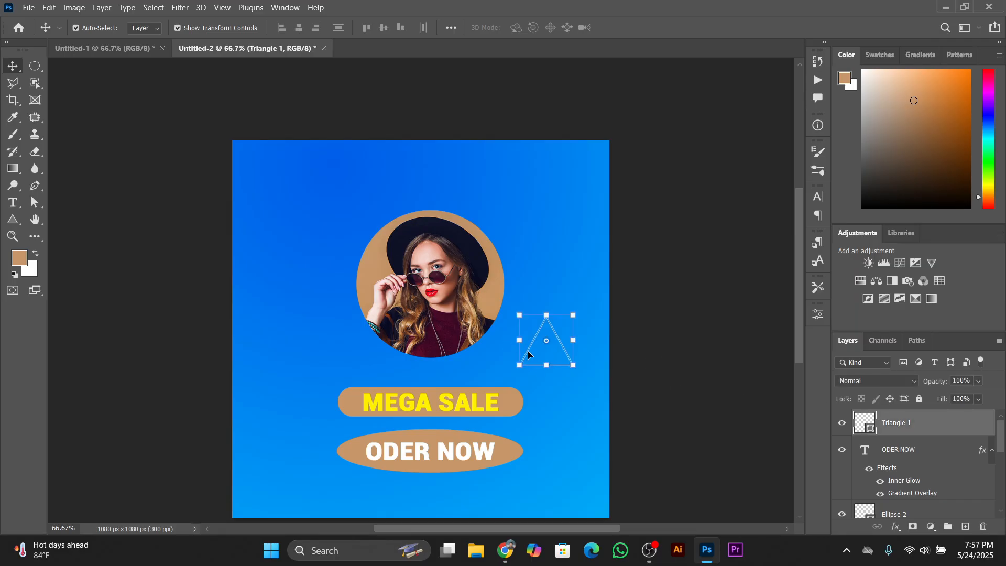
drag(527, 355, 280, 318)
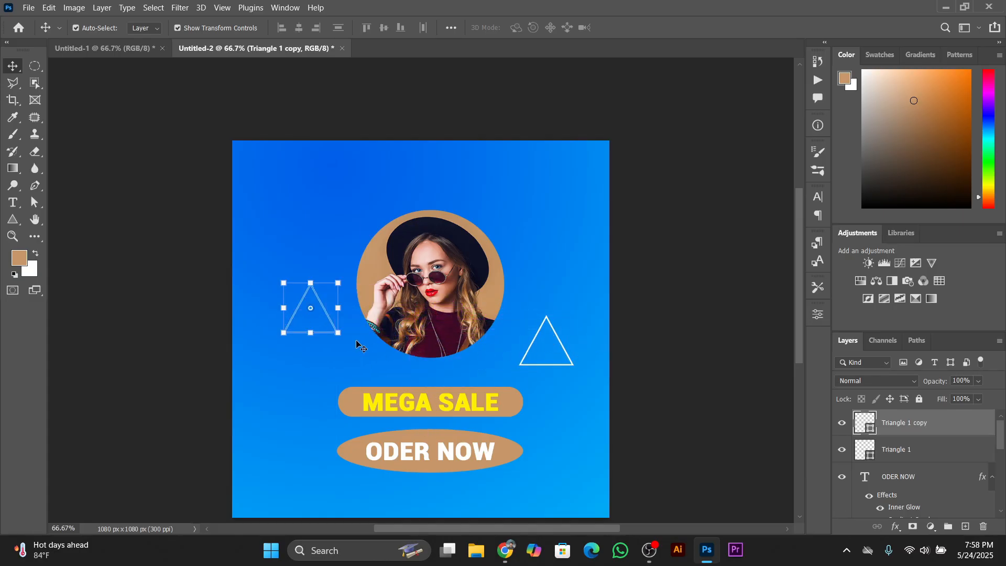
drag(346, 340, 315, 362)
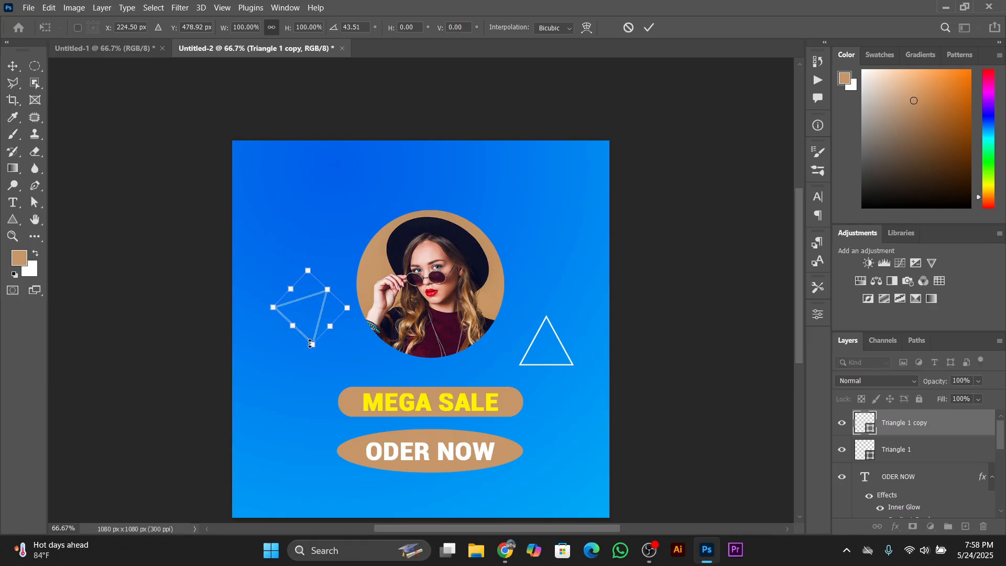
drag(322, 314, 330, 309)
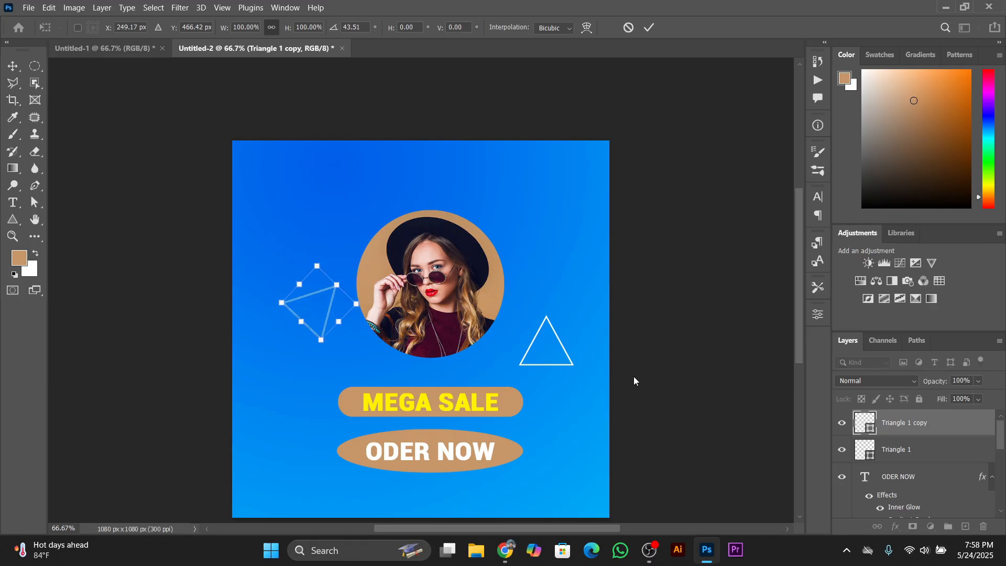
Rotate the original triangle about -26° and place it close to the lower right edge of the circular photo
click(921, 449)
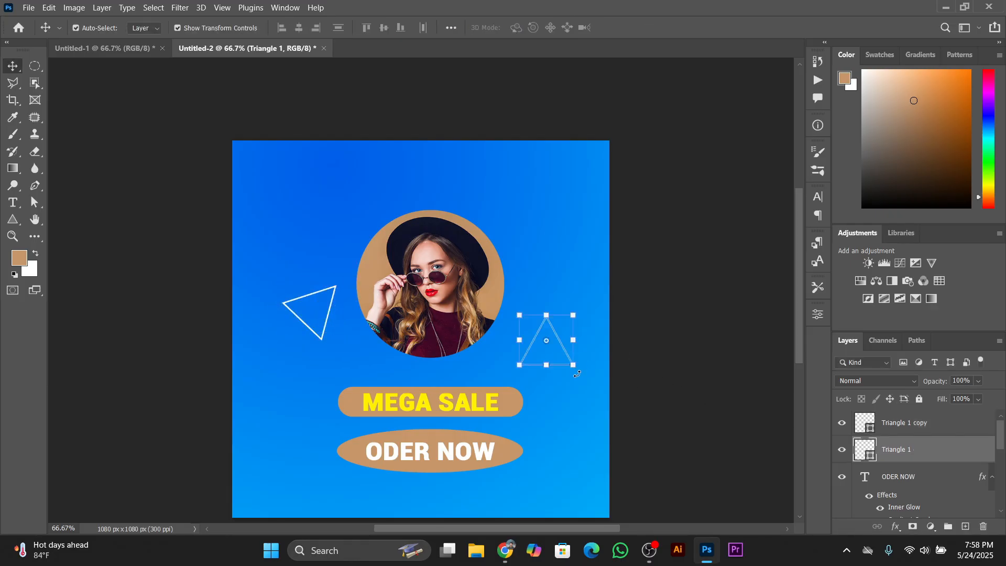
drag(580, 376, 536, 313)
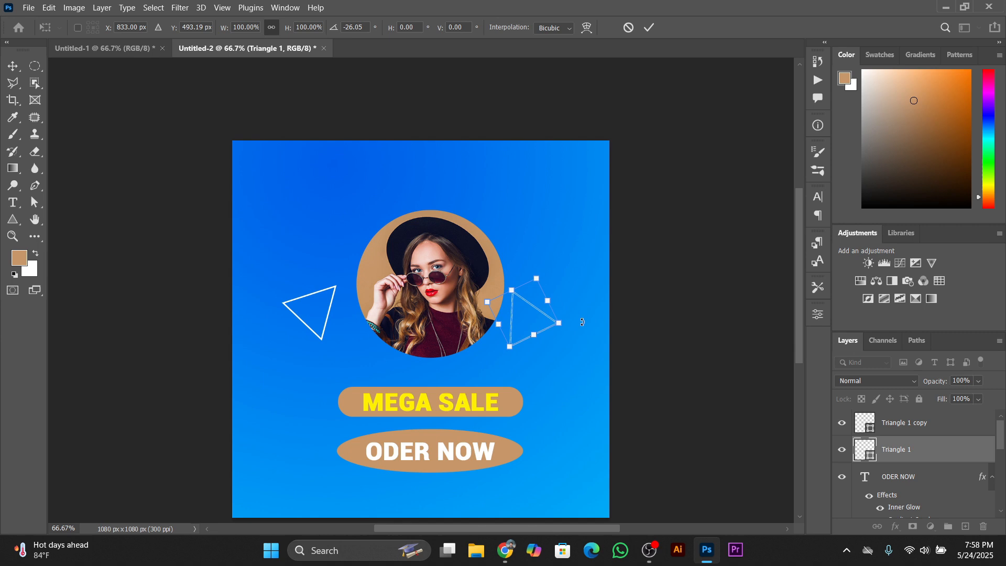
click(649, 27)
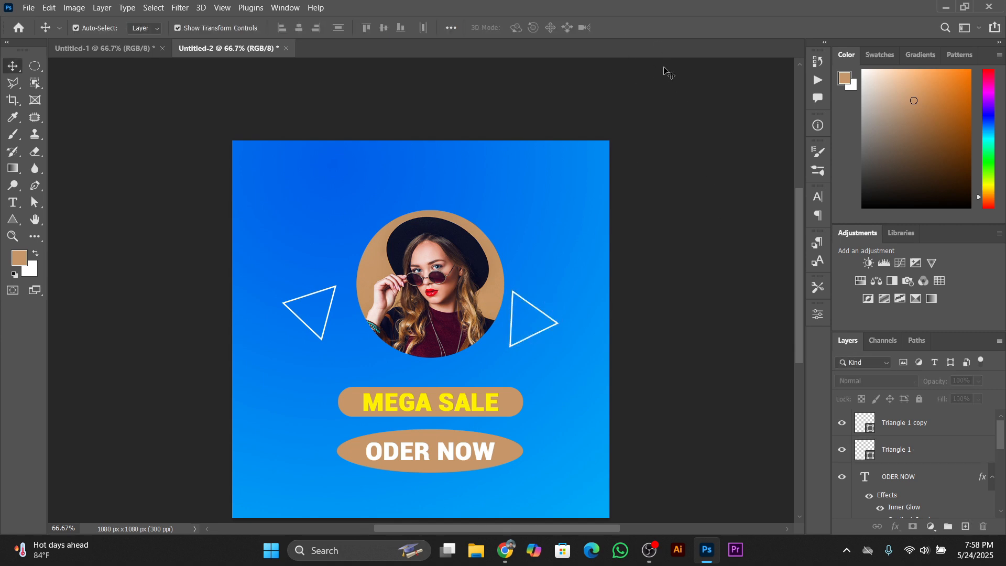